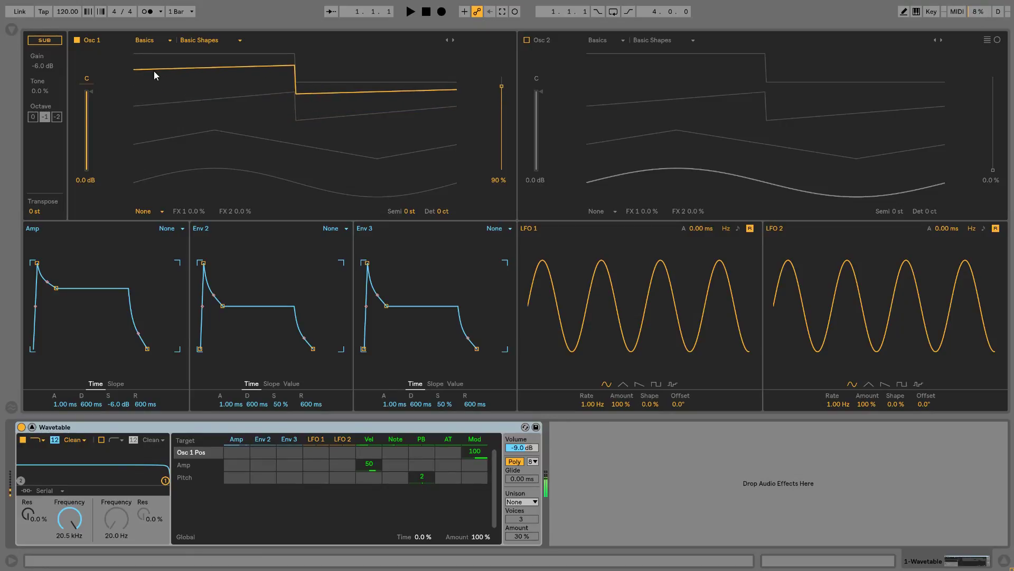
# - Switch Osc 1 to the Collection wavetables and set the Beige table's position to about 57%
pyautogui.click(163, 40)
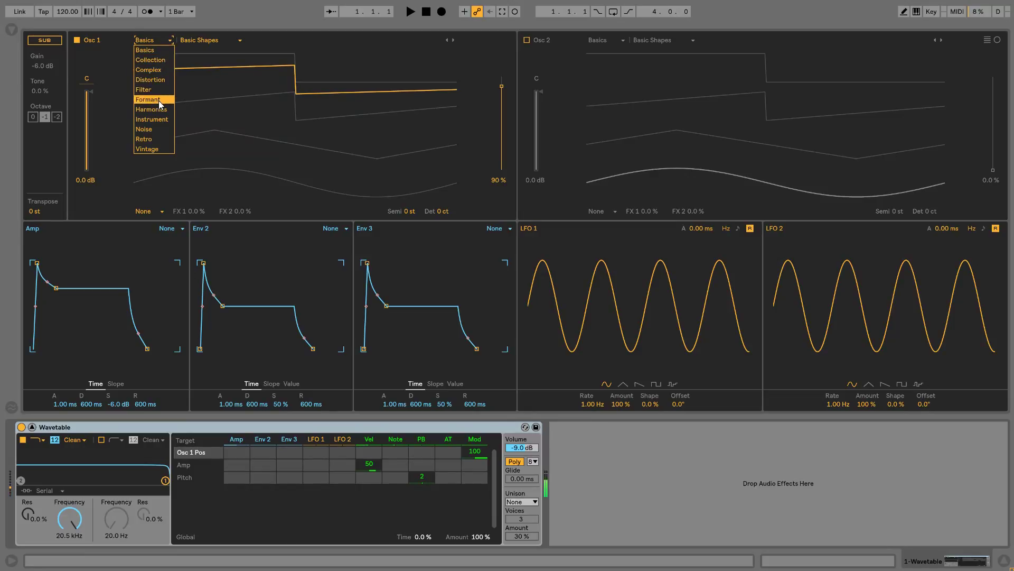
pyautogui.click(164, 61)
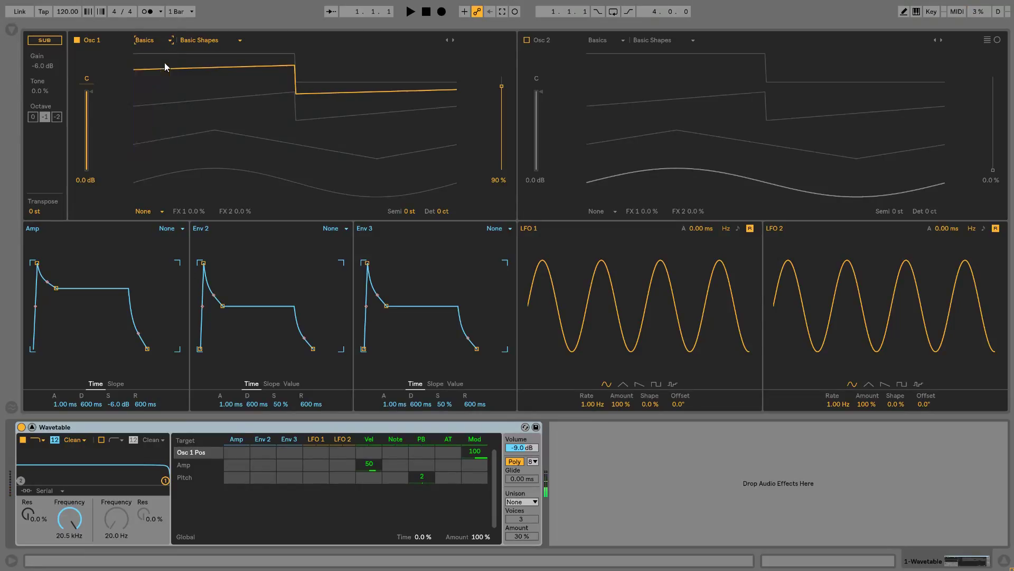
pyautogui.click(454, 40)
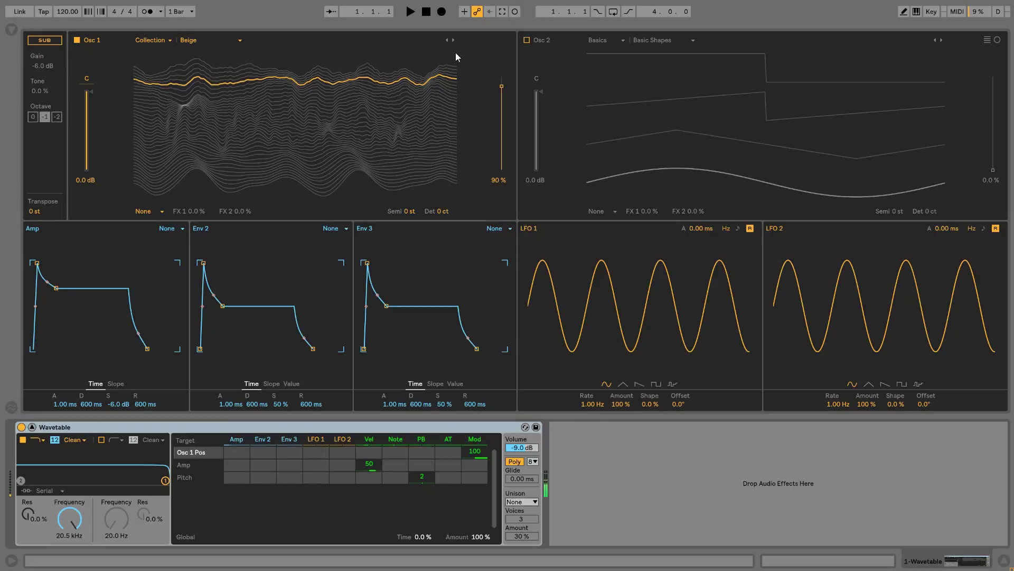
pyautogui.moveTo(447, 74); pyautogui.dragTo(447, 119)
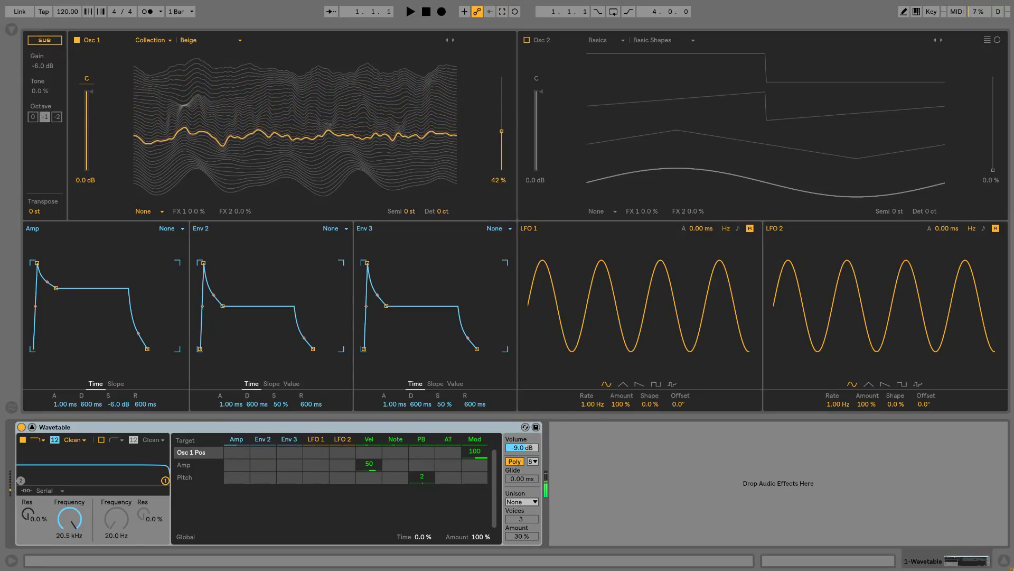
pyautogui.moveTo(161, 140); pyautogui.dragTo(266, 63)
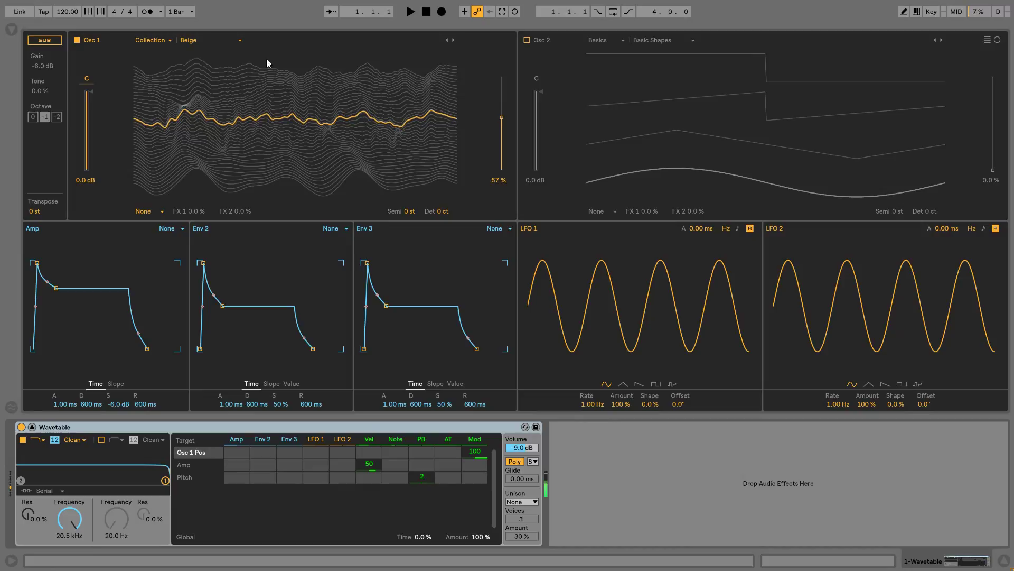
# - Load the Cobalt wavetable in Osc 1 and set its position to about 47%
pyautogui.click(453, 41)
pyautogui.click(452, 41)
pyautogui.moveTo(448, 77)
pyautogui.mouseDown()
pyautogui.moveTo(448, 120)
pyautogui.moveTo(448, 65)
pyautogui.moveTo(448, 86)
pyautogui.mouseUp()
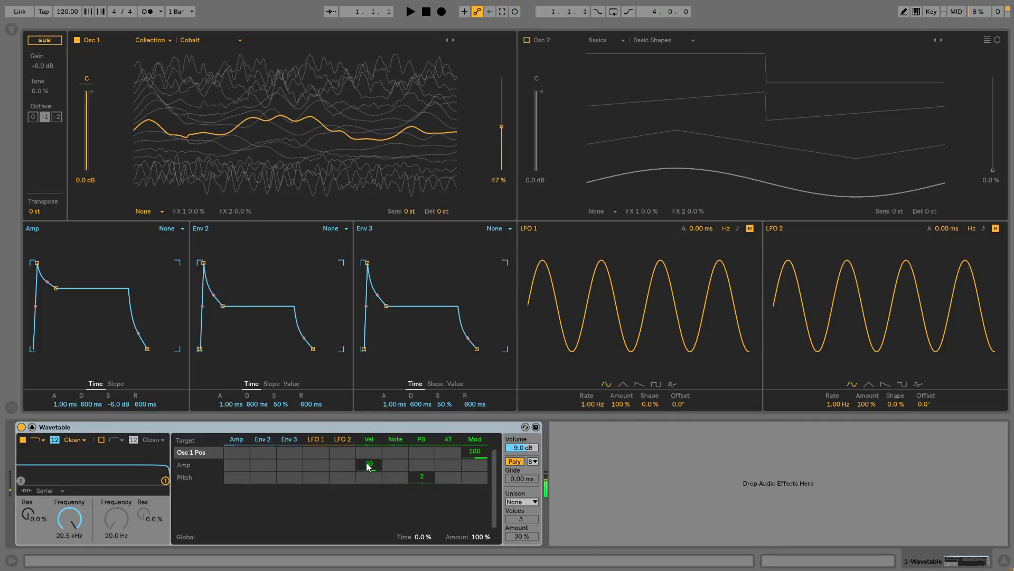
# - Modulate the Osc 1 position with LFO 1 by 17 and slow LFO 1 to 0.05 Hz, keeping its shape at 0%
pyautogui.moveTo(314, 454); pyautogui.dragTo(314, 444)
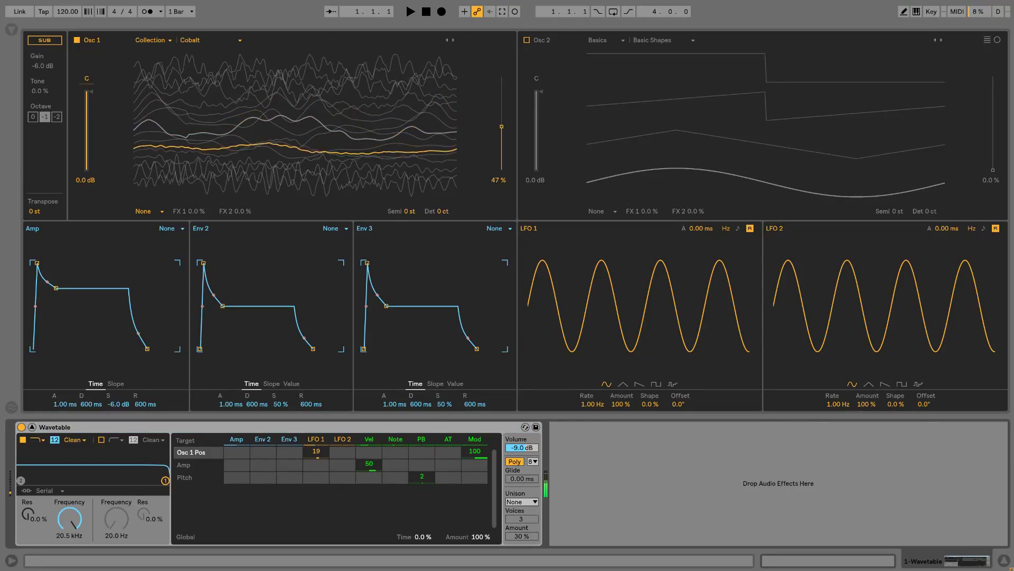
pyautogui.moveTo(316, 450); pyautogui.dragTo(316, 453)
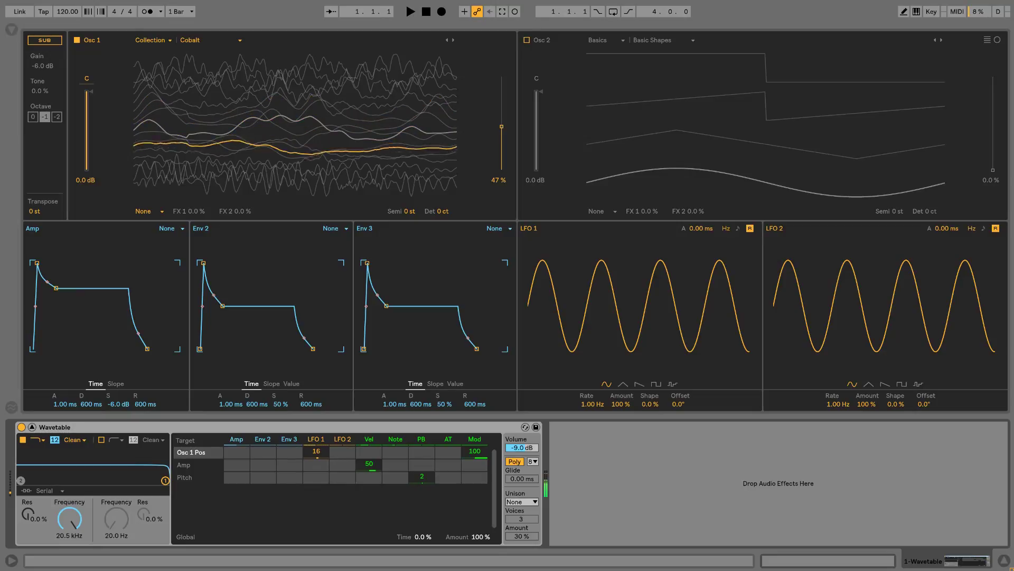
pyautogui.moveTo(591, 404); pyautogui.dragTo(591, 449)
pyautogui.click(354, 449)
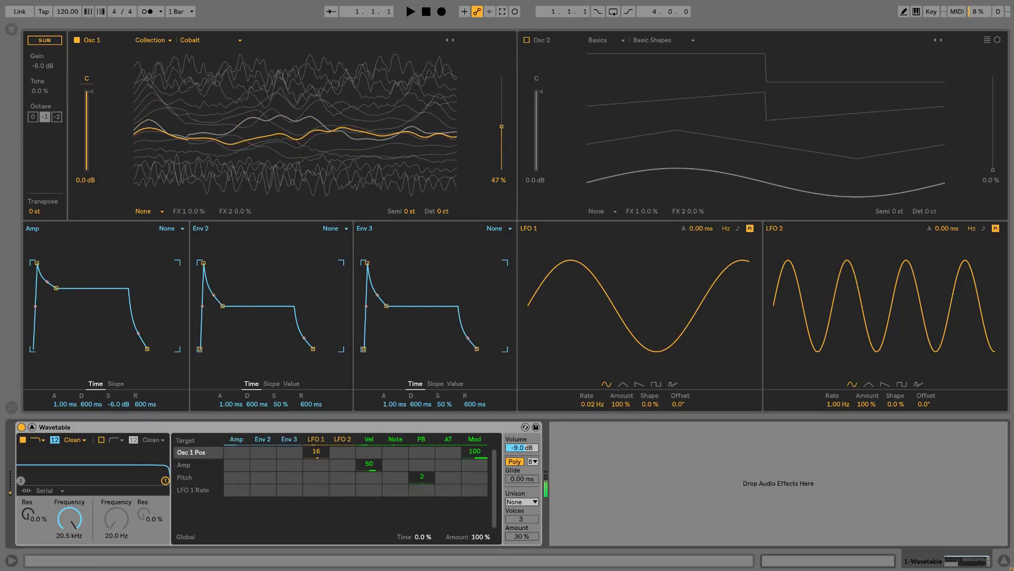
pyautogui.moveTo(592, 404); pyautogui.dragTo(592, 394)
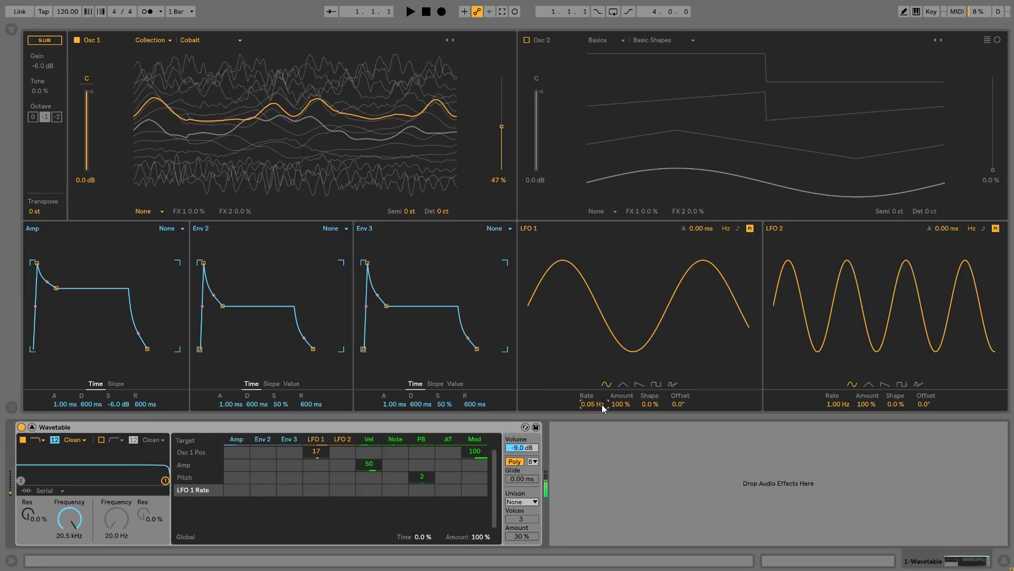
pyautogui.moveTo(636, 404)
pyautogui.mouseDown()
pyautogui.moveTo(636, 394)
pyautogui.moveTo(636, 423)
pyautogui.moveTo(650, 419)
pyautogui.mouseUp()
pyautogui.doubleClick(650, 405)
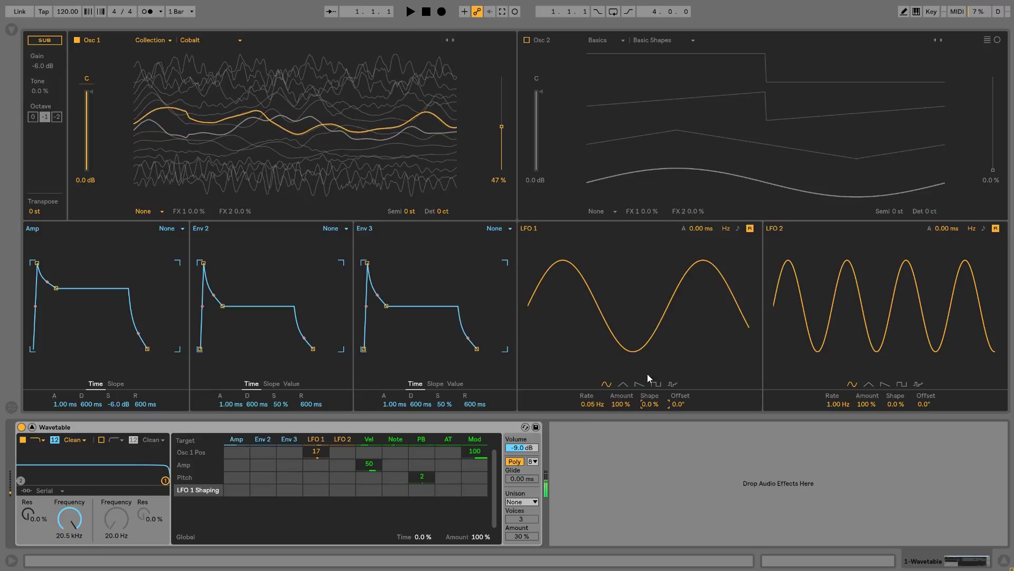
# - Enable Osc 2 and load the Bitkart wavetable from the Complex category at a position of about 47%
pyautogui.click(527, 41)
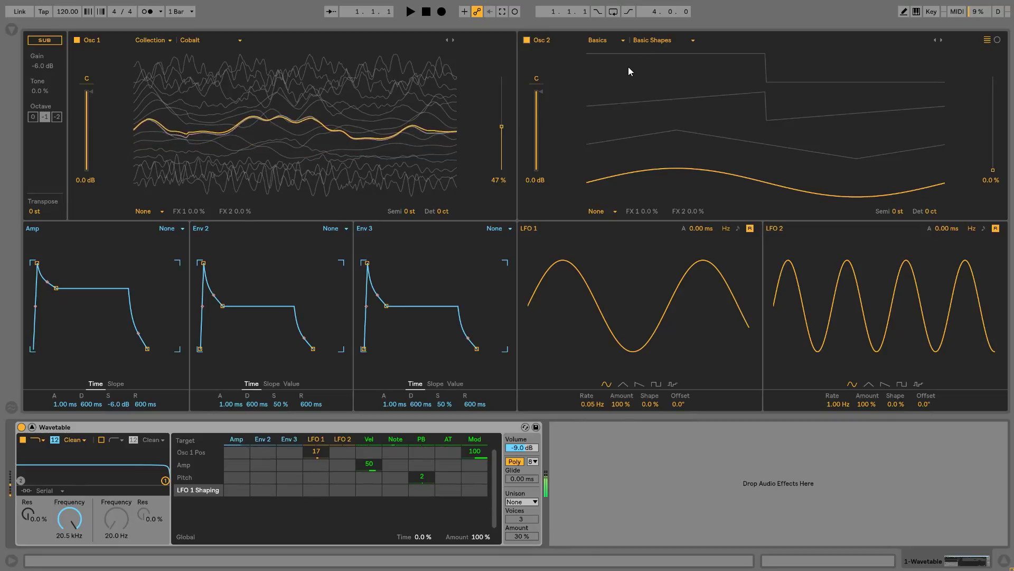
pyautogui.click(614, 44)
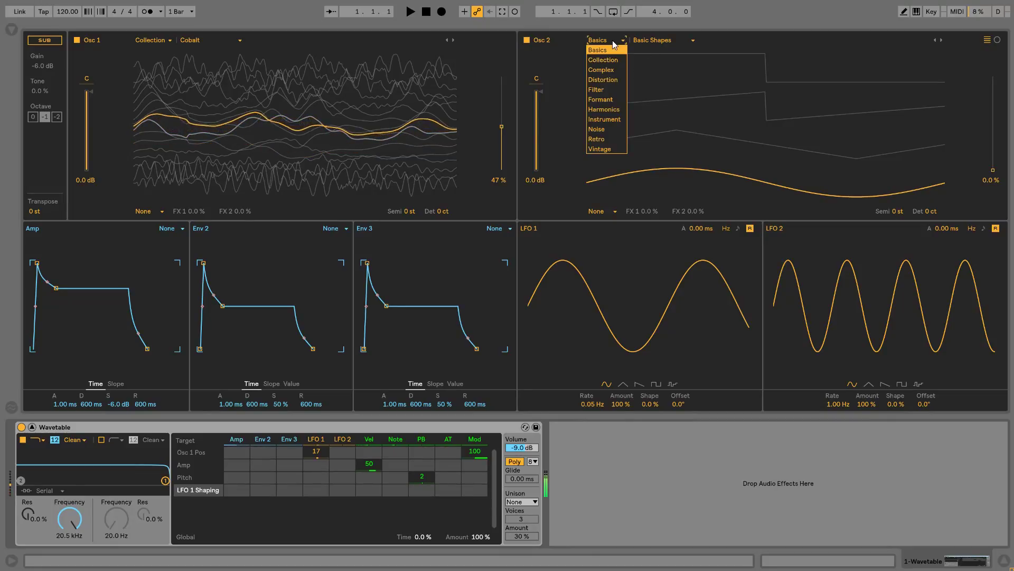
pyautogui.click(601, 70)
pyautogui.moveTo(775, 168); pyautogui.dragTo(769, 59)
pyautogui.click(941, 40)
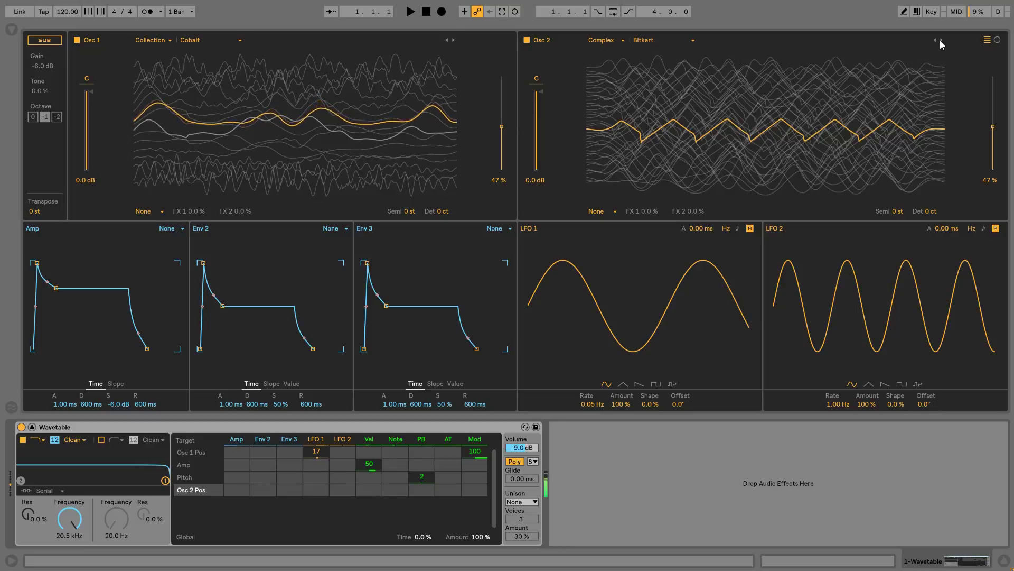
# - Audition Bitten Filter at about 79% and Dubstep Organ at about 67% position in Osc 2
pyautogui.click(940, 40)
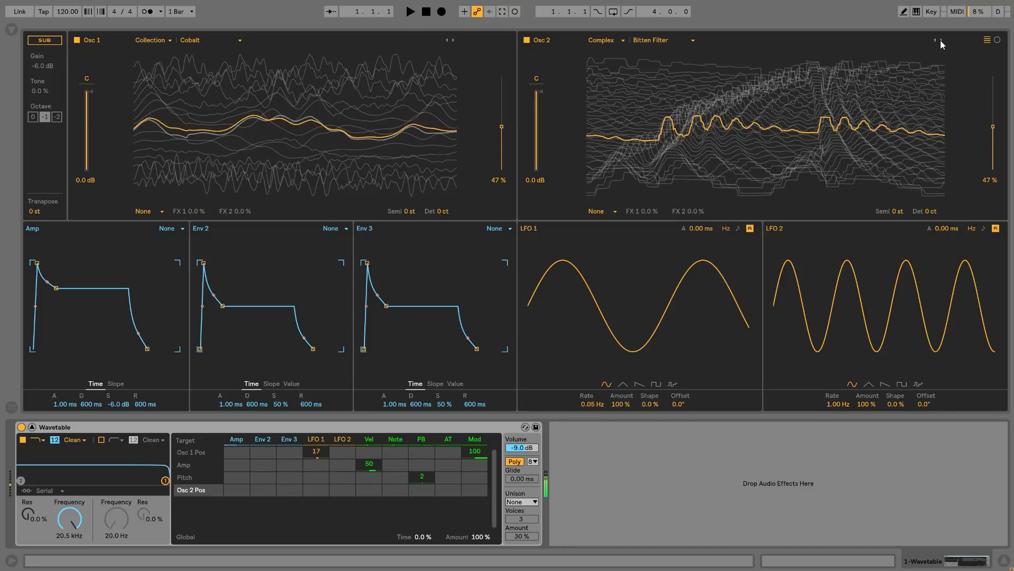
pyautogui.moveTo(887, 99); pyautogui.dragTo(888, 119)
pyautogui.moveTo(682, 84); pyautogui.dragTo(681, 40)
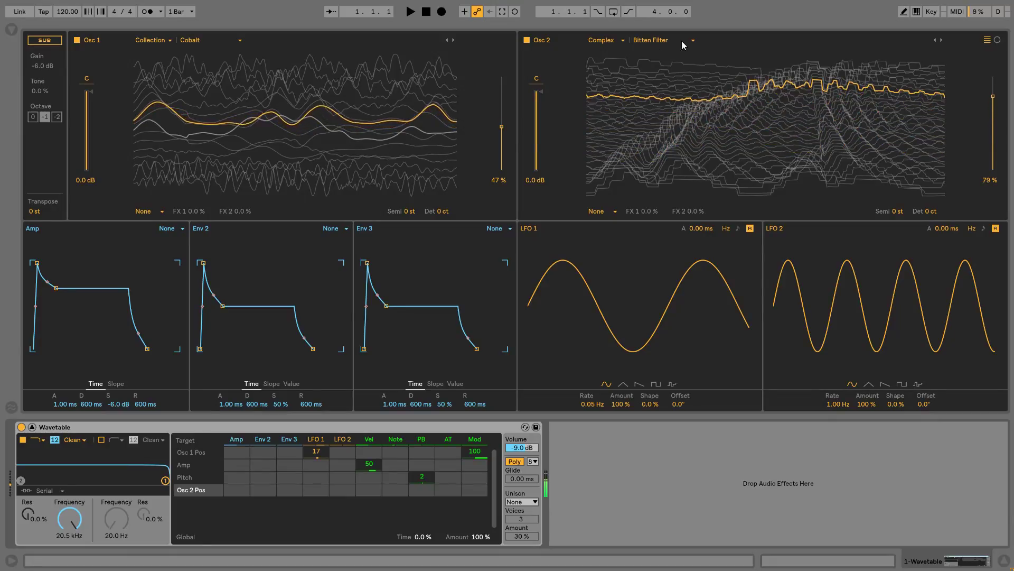
pyautogui.click(941, 40)
pyautogui.click(940, 40)
pyautogui.moveTo(903, 86); pyautogui.dragTo(903, 110)
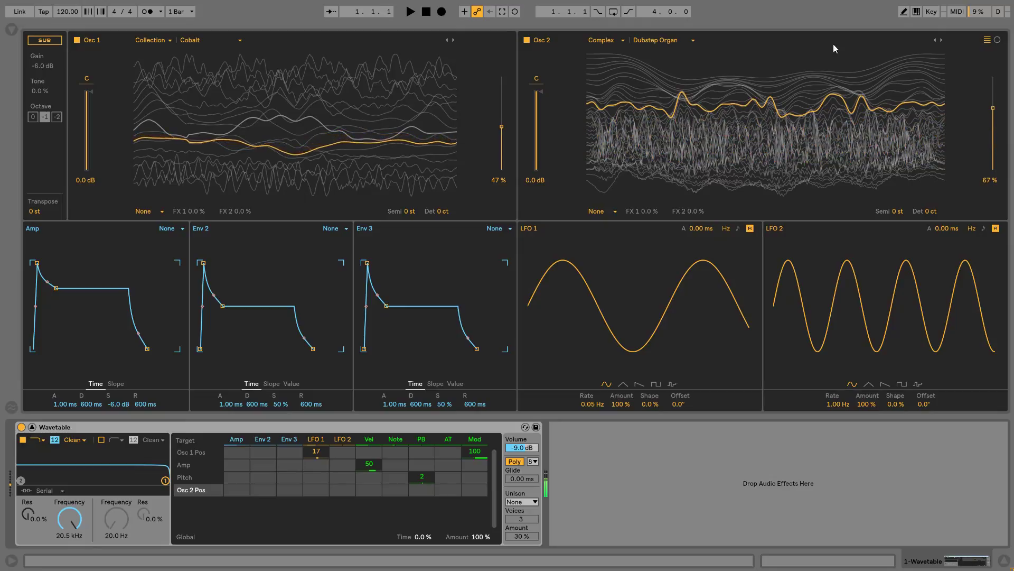
# - Audition the Kicked wavetable in Osc 2 at about 25% position, moving on through Noise Manipulator to Plastic Shimmer
pyautogui.click(942, 40)
pyautogui.moveTo(832, 107); pyautogui.dragTo(831, 151)
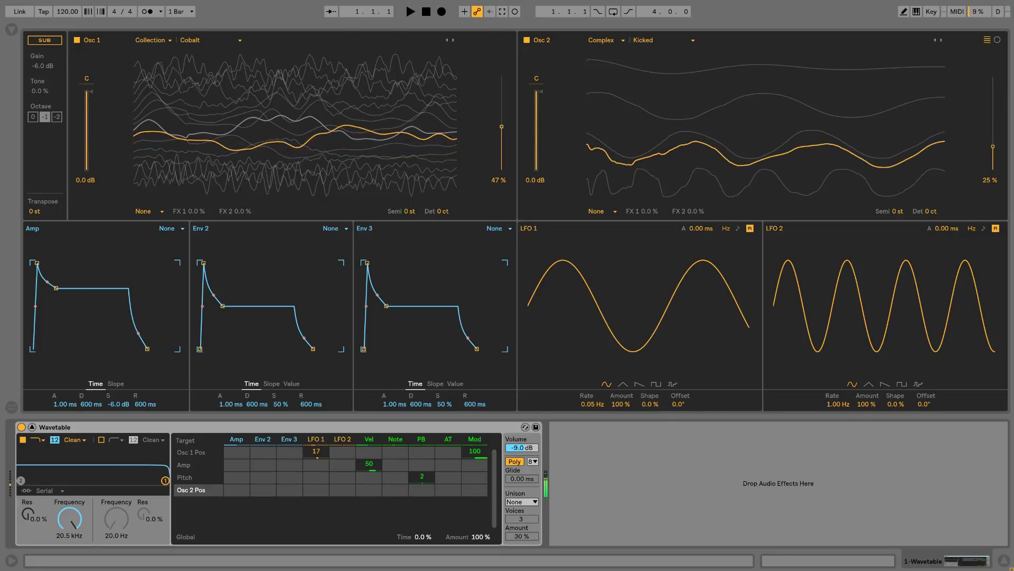
pyautogui.click(942, 40)
pyautogui.click(943, 40)
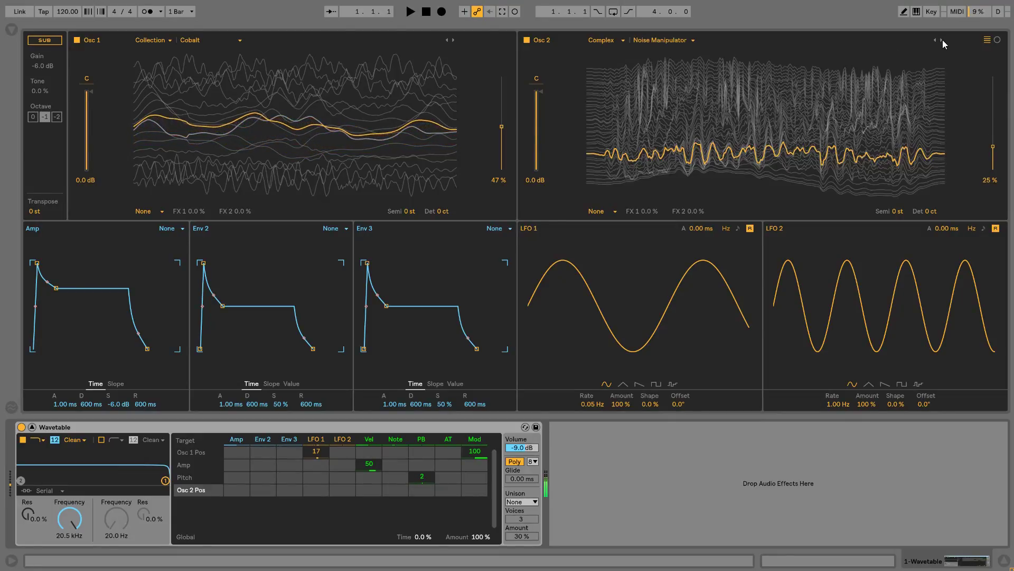
pyautogui.click(942, 40)
pyautogui.click(942, 40)
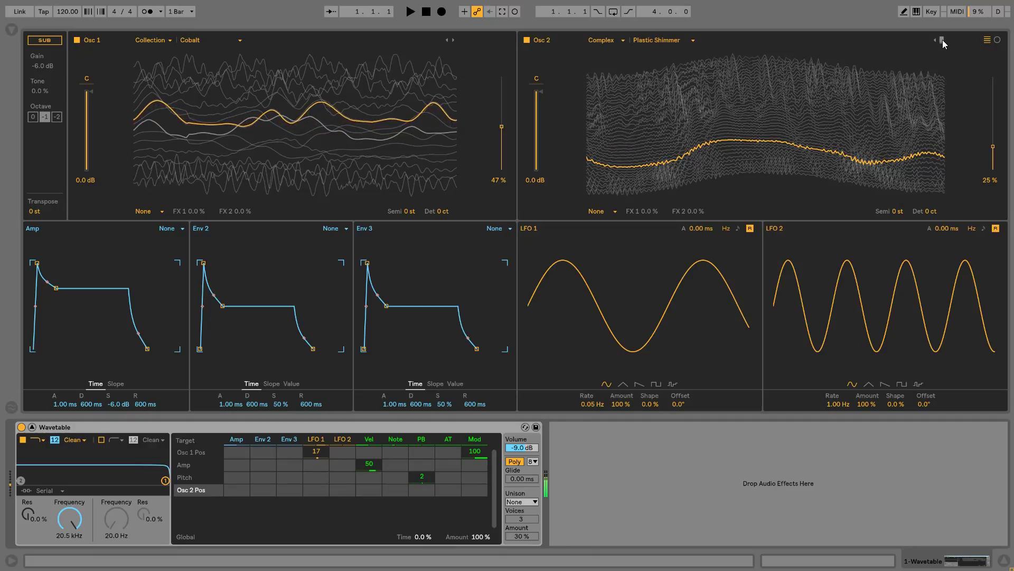
# - Try the Transformations wavetable in Osc 2 at about 8.3% position, then Void at about 79%
pyautogui.click(943, 41)
pyautogui.click(943, 40)
pyautogui.click(942, 40)
pyautogui.moveTo(866, 136); pyautogui.dragTo(704, 167)
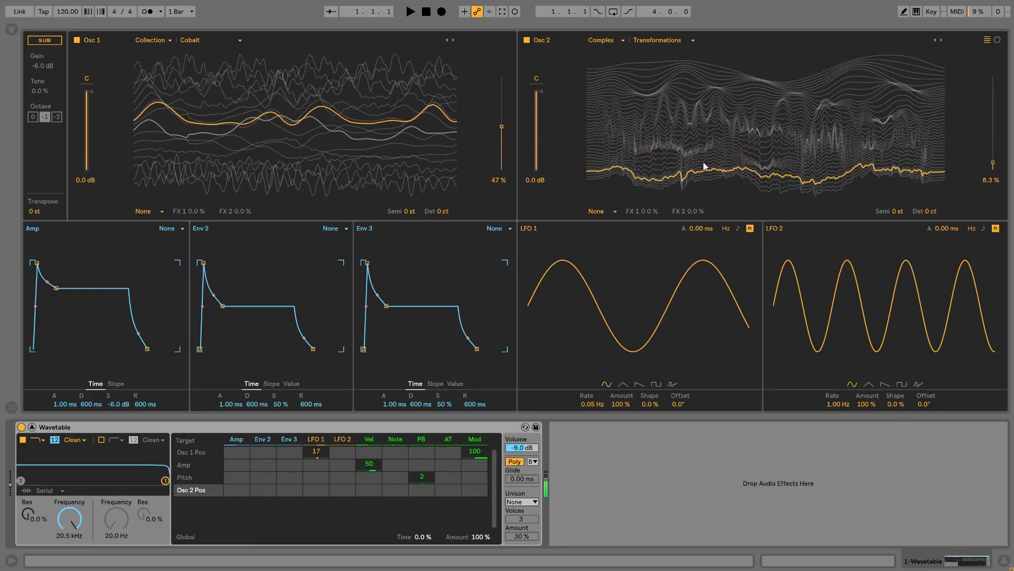
pyautogui.click(940, 40)
pyautogui.click(941, 40)
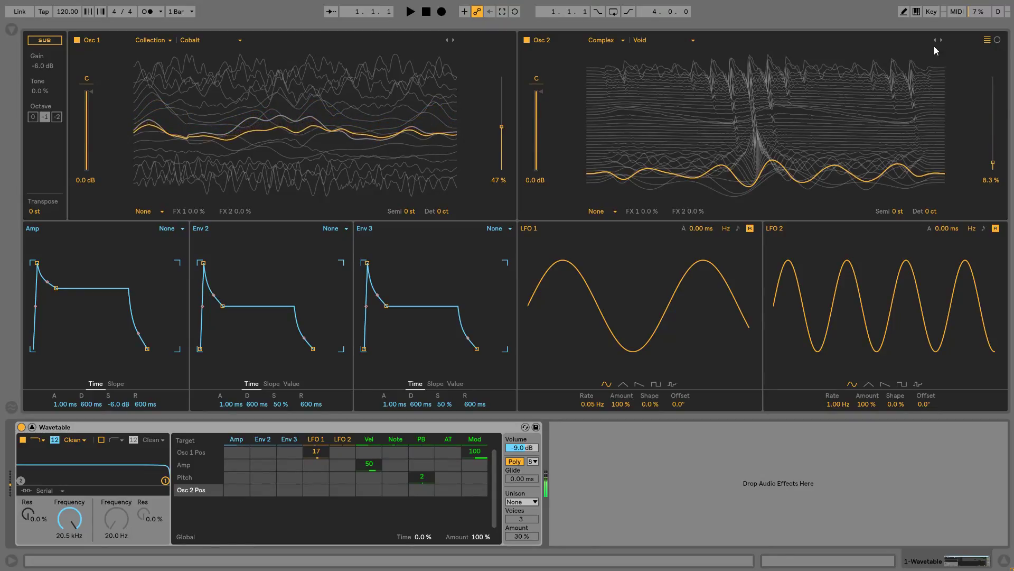
pyautogui.moveTo(770, 170); pyautogui.dragTo(942, 16)
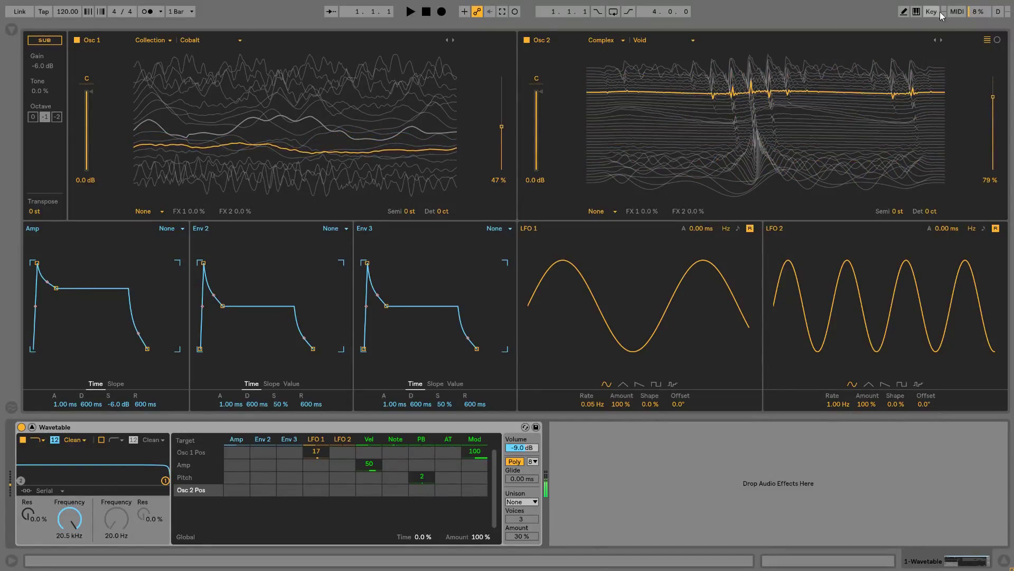
# - Audition the Distortion wavetables Brutal Metal at about 50% and DP Fold at about 52% position in Osc 2
pyautogui.click(941, 40)
pyautogui.click(941, 39)
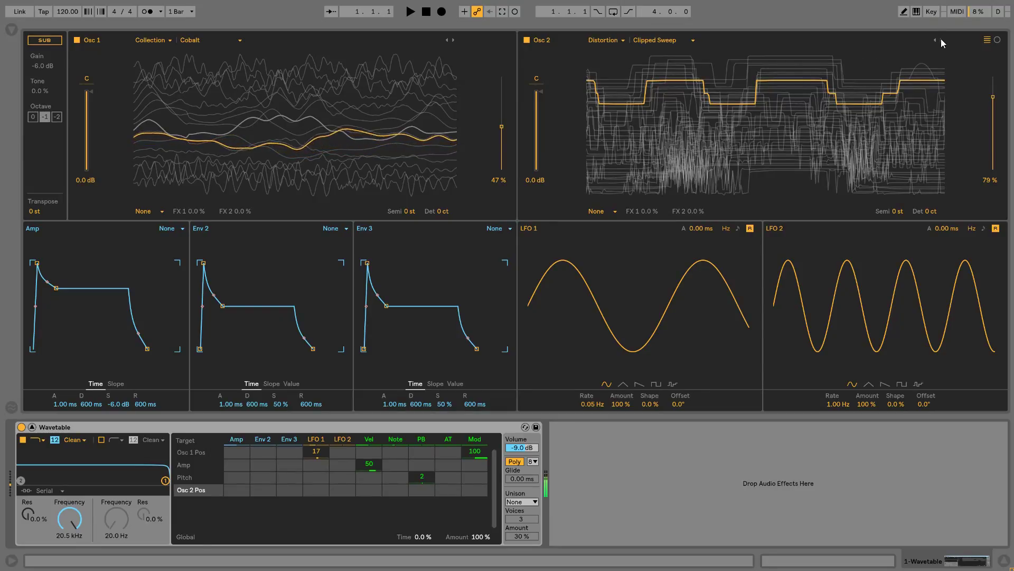
pyautogui.click(941, 39)
pyautogui.moveTo(804, 72); pyautogui.dragTo(804, 124)
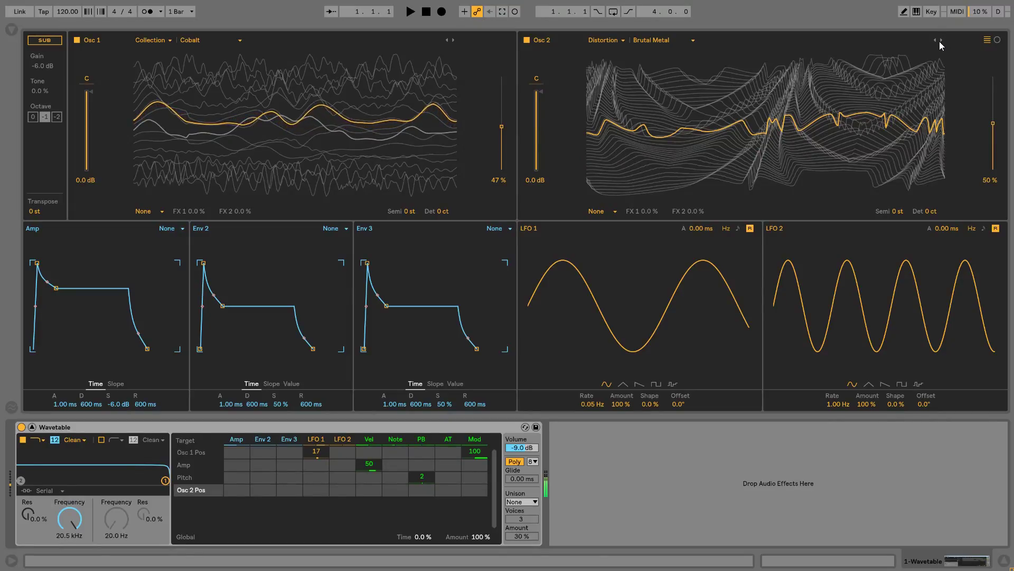
pyautogui.click(941, 39)
pyautogui.moveTo(835, 91); pyautogui.dragTo(835, 19)
pyautogui.moveTo(777, 90); pyautogui.dragTo(776, 123)
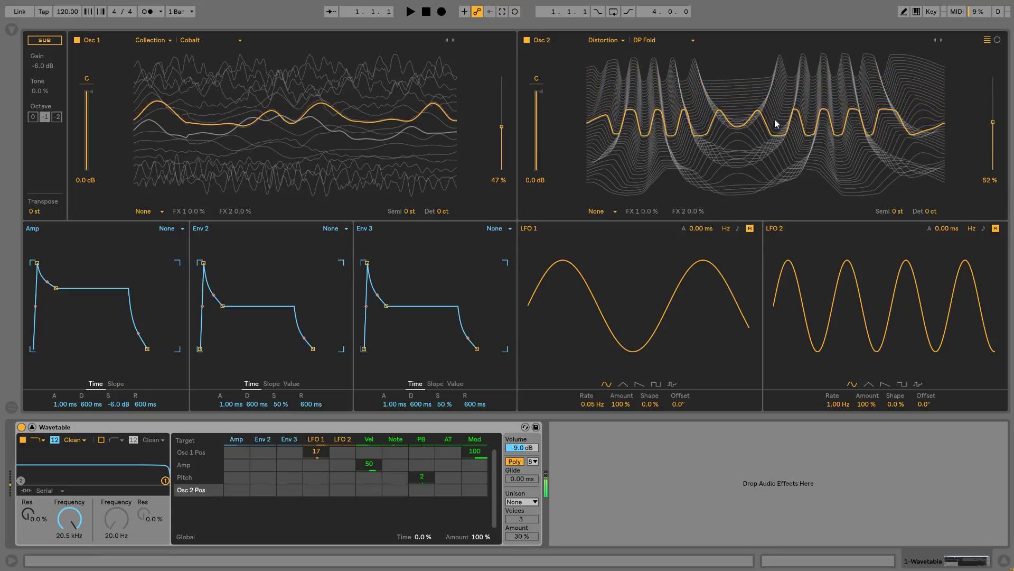
# - Try the Freak wavetable in Osc 2 with its position at about 56%
pyautogui.click(941, 40)
pyautogui.click(940, 40)
pyautogui.moveTo(898, 122); pyautogui.dragTo(898, 106)
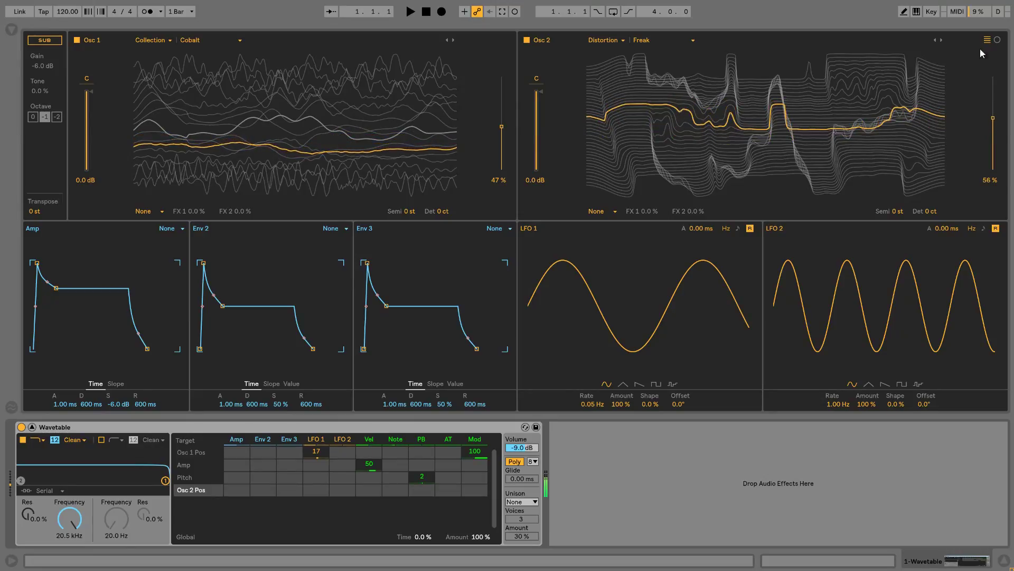
# - Advance Osc 2 to the Filter wavetable Modern Sweep 1 at about 68% position and compare the sound with Osc 2 off and on
pyautogui.click(940, 40)
pyautogui.click(940, 39)
pyautogui.click(940, 39)
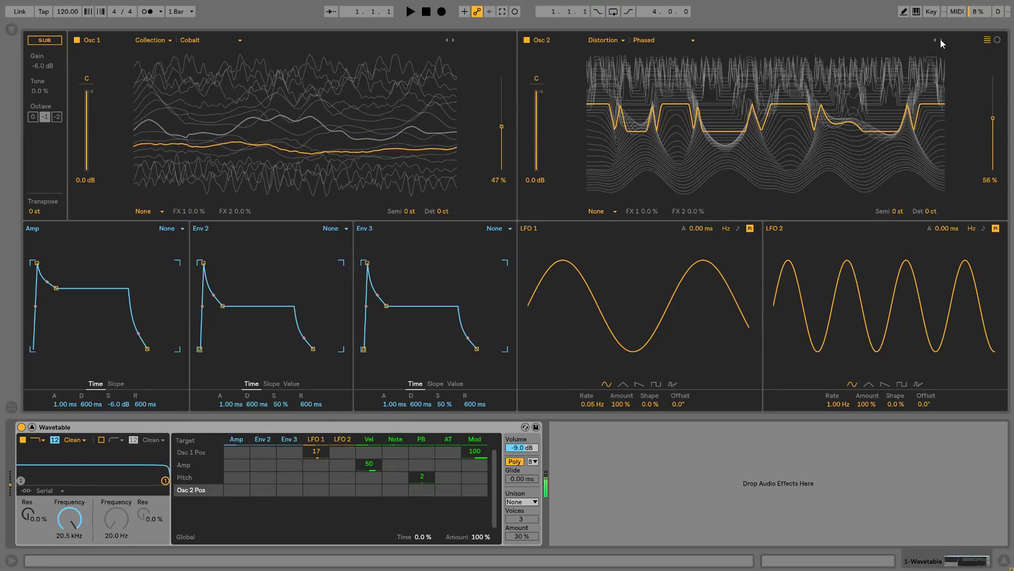
pyautogui.click(941, 39)
pyautogui.click(940, 40)
pyautogui.moveTo(776, 117); pyautogui.dragTo(777, 92)
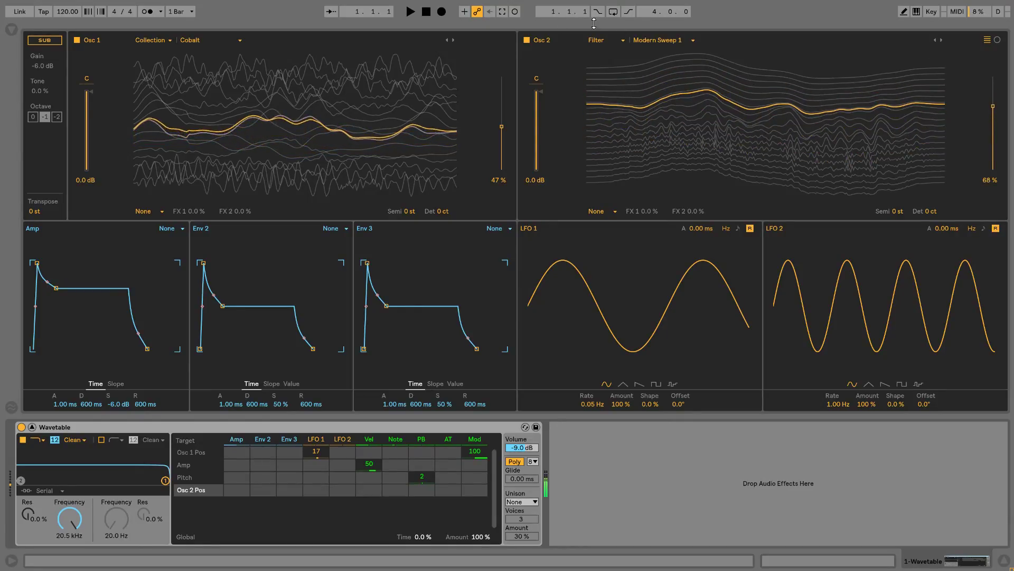
pyautogui.click(528, 41)
pyautogui.click(528, 41)
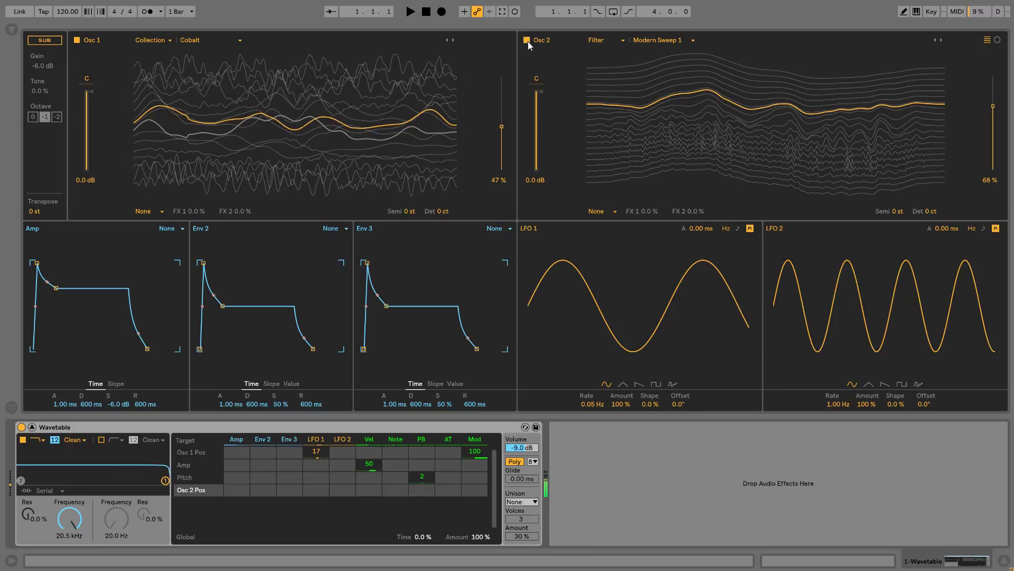
# - Audition the Sweep 1 wavetable in Osc 2 with its position at about 83%
pyautogui.click(942, 43)
pyautogui.click(943, 42)
pyautogui.click(942, 42)
pyautogui.moveTo(873, 110); pyautogui.dragTo(873, 77)
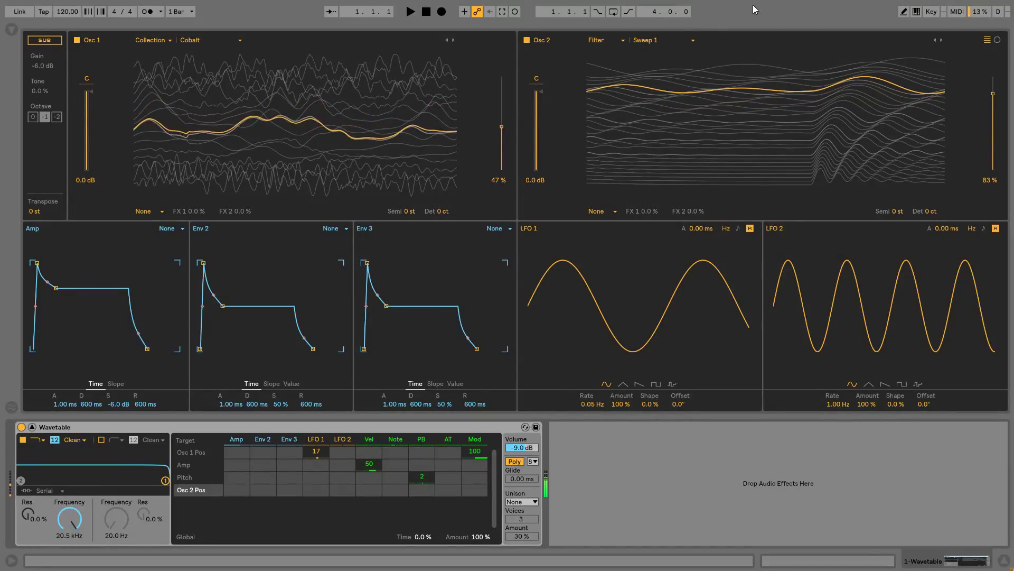
# - Go through the Filter sweep wavetables in Osc 2 and load JUP Sweep at a position of about 79%
pyautogui.click(941, 40)
pyautogui.moveTo(936, 48); pyautogui.dragTo(911, 92)
pyautogui.click(939, 41)
pyautogui.click(943, 41)
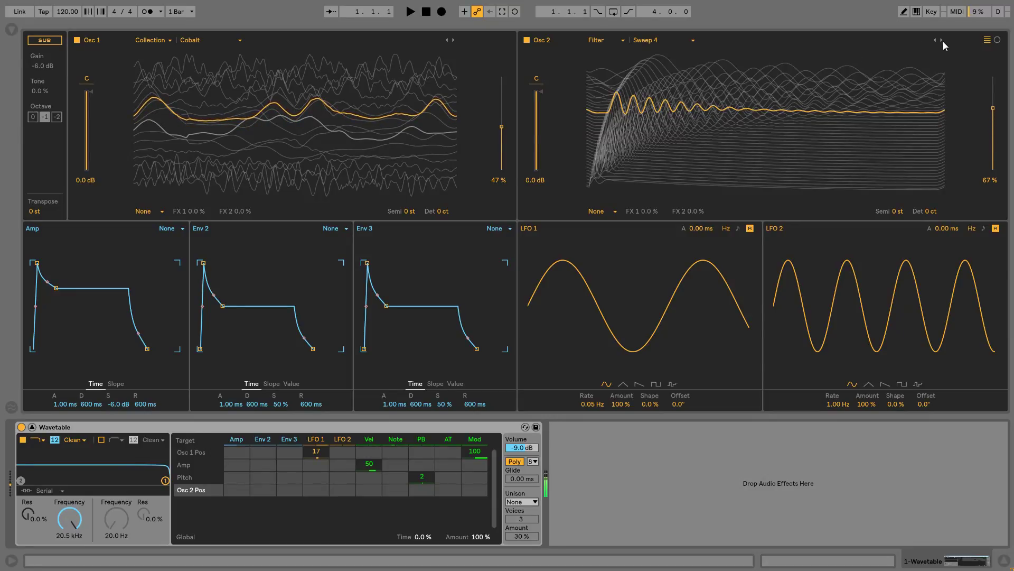
pyautogui.moveTo(940, 50)
pyautogui.mouseDown()
pyautogui.moveTo(940, 76)
pyautogui.moveTo(936, 26)
pyautogui.moveTo(940, 67)
pyautogui.moveTo(940, 30)
pyautogui.moveTo(941, 46)
pyautogui.mouseUp()
pyautogui.click(944, 40)
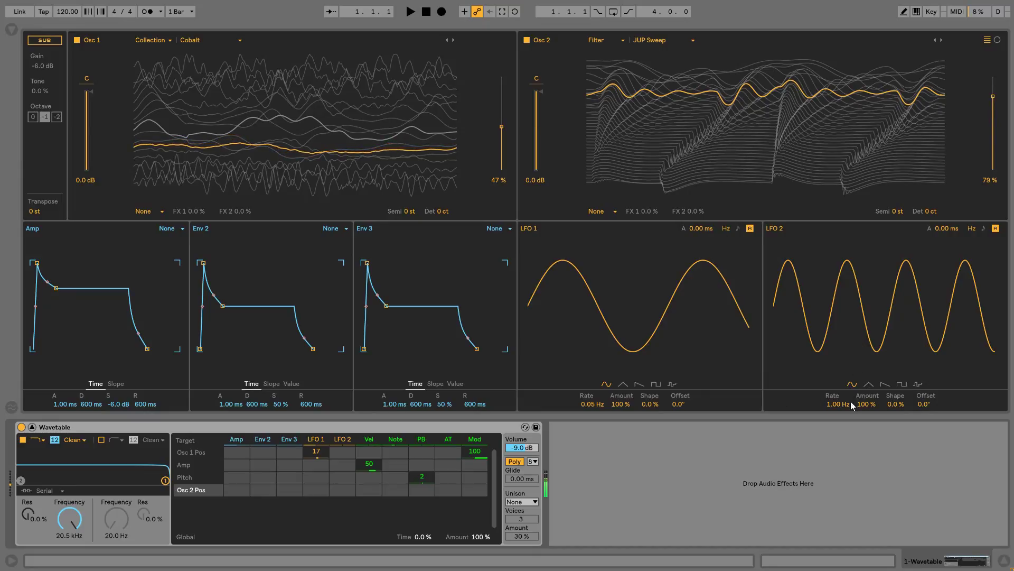
# - Modulate the Osc 2 position with LFO 2 by 20, leaving Amp without LFO 2 modulation
pyautogui.moveTo(334, 466); pyautogui.dragTo(335, 462)
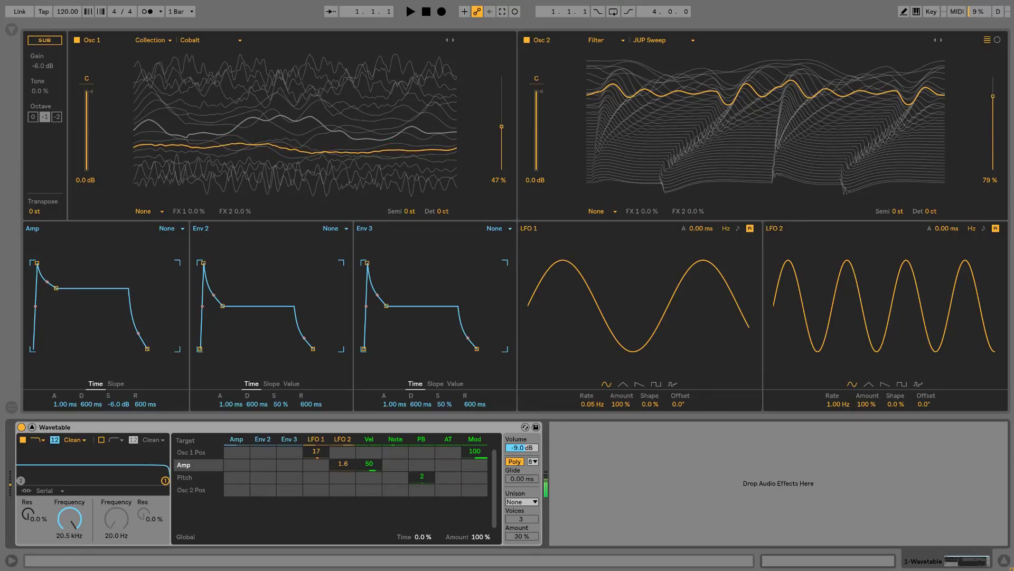
pyautogui.doubleClick(336, 467)
pyautogui.moveTo(337, 489); pyautogui.dragTo(336, 479)
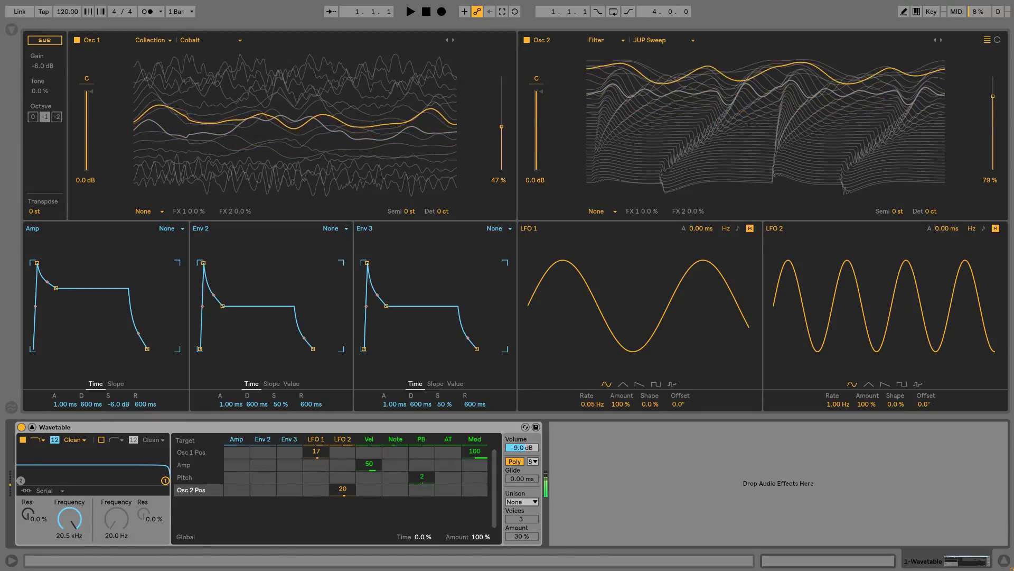
# - Slow LFO 2 to a rate of 0.18 Hz and set its modulation of the Osc 2 position to 16
pyautogui.moveTo(839, 404)
pyautogui.mouseDown()
pyautogui.moveTo(839, 433)
pyautogui.moveTo(839, 422)
pyautogui.mouseUp()
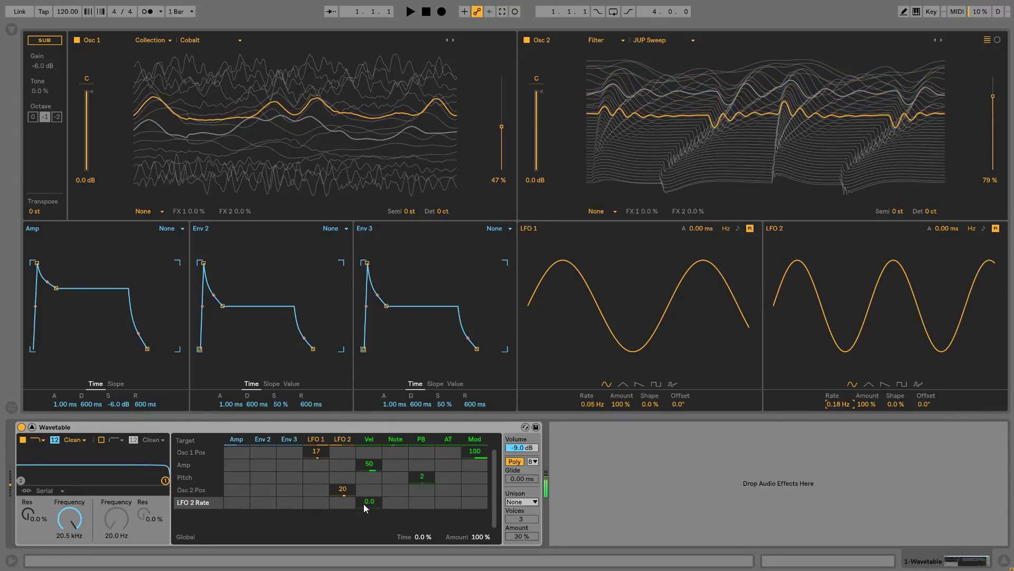
pyautogui.click(351, 492)
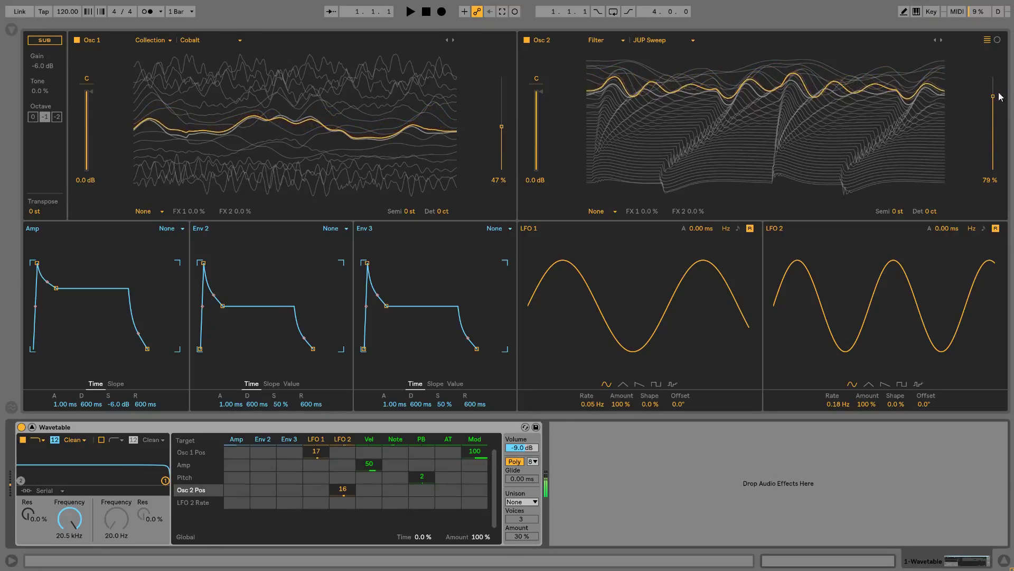
# - Raise the Osc 2 wavetable position to 87% and set the LFO 2 amount to 65%
pyautogui.moveTo(993, 97); pyautogui.dragTo(993, 90)
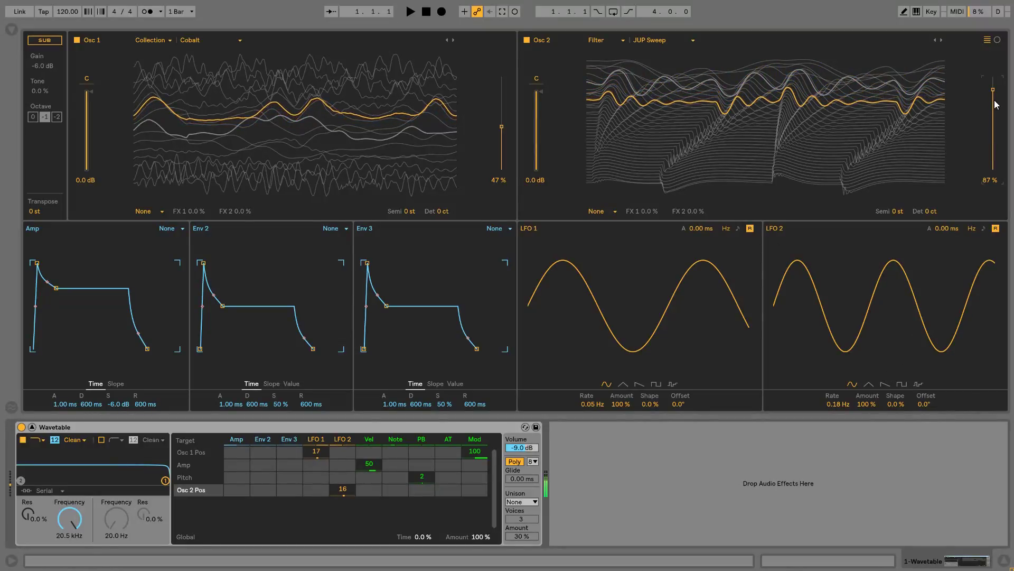
pyautogui.moveTo(994, 95); pyautogui.dragTo(993, 90)
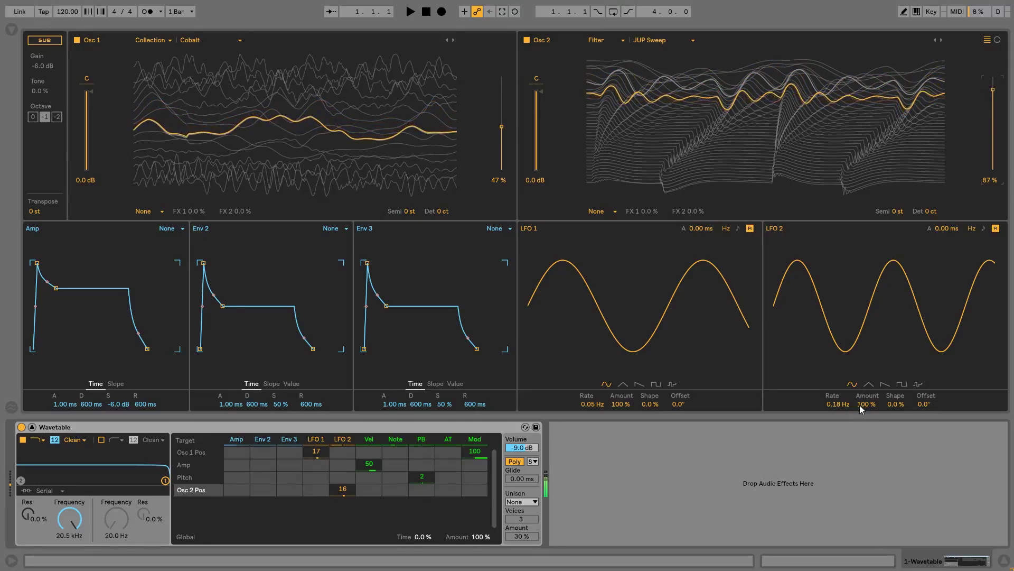
pyautogui.moveTo(866, 405); pyautogui.dragTo(866, 434)
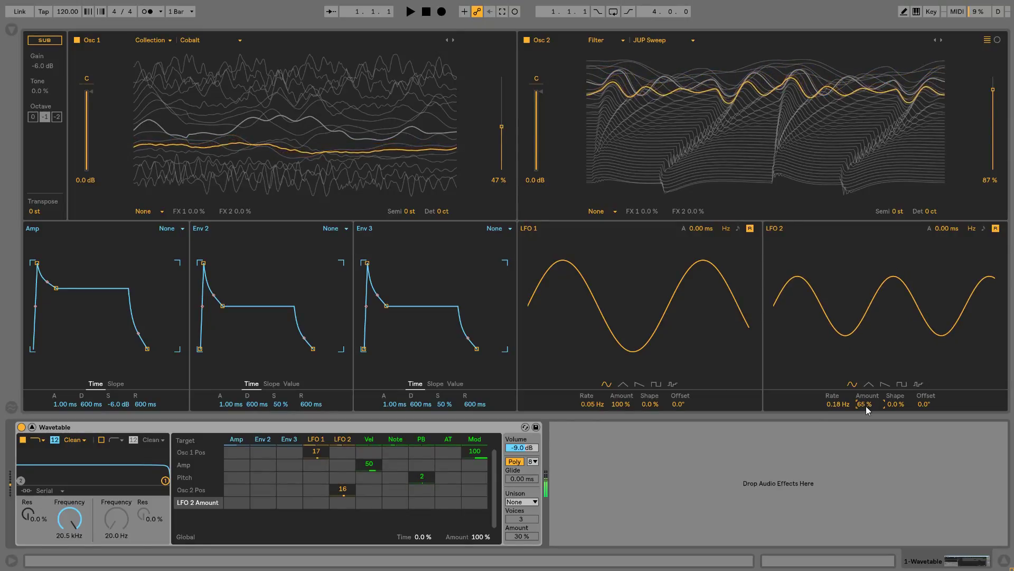
# - Try modulating the Osc 2 pan with LFO 1 by -50, and clear that modulation
pyautogui.click(538, 80)
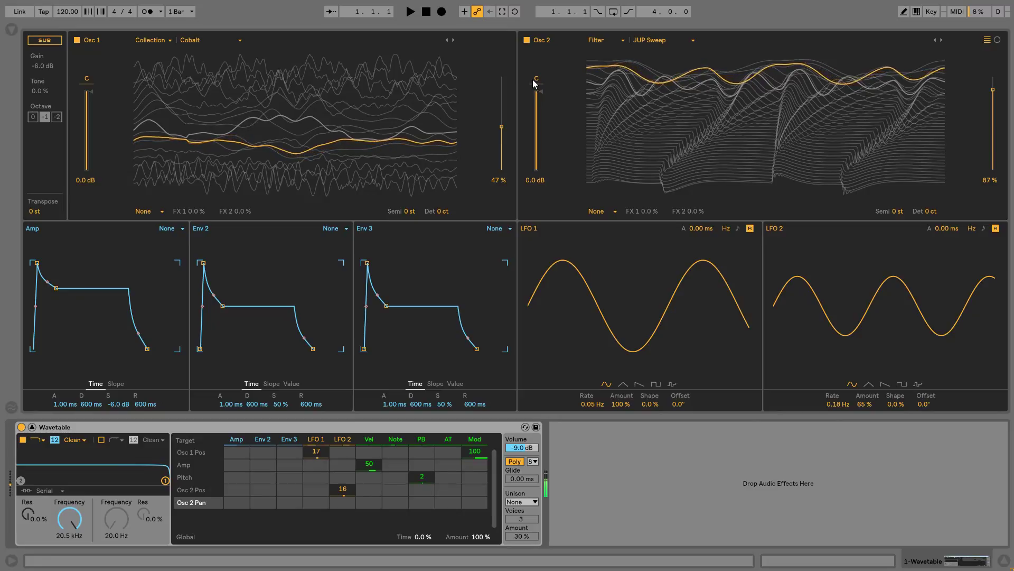
pyautogui.moveTo(317, 503); pyautogui.dragTo(316, 545)
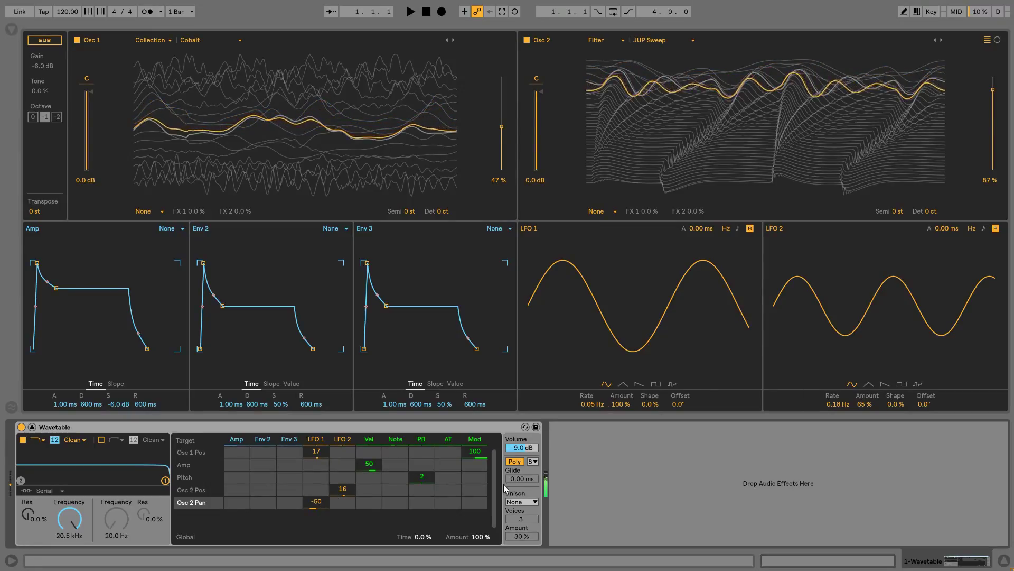
pyautogui.doubleClick(324, 503)
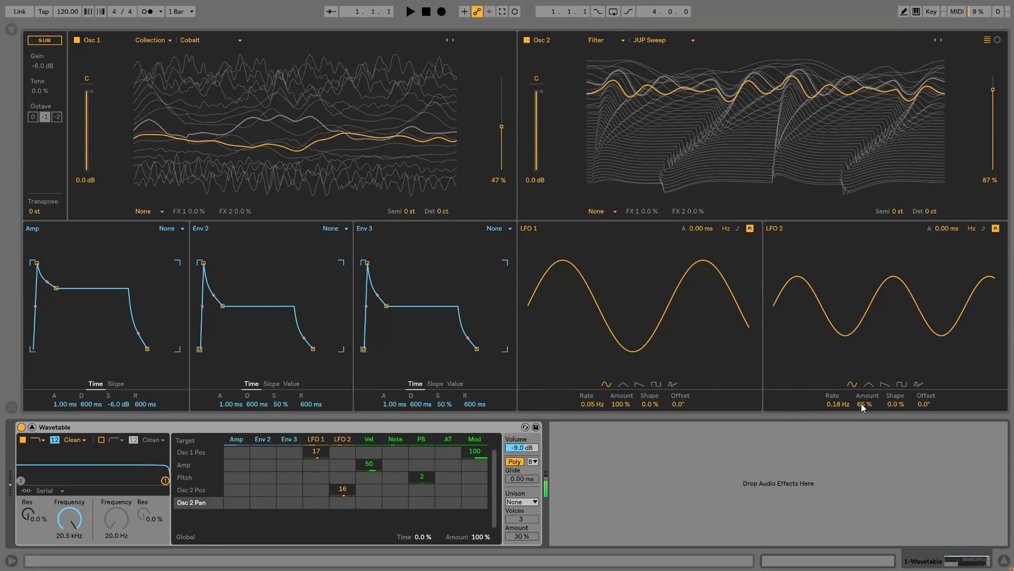
# - Speed up LFO 2 to a rate of 14.31 Hz and set its amount to 30%
pyautogui.moveTo(840, 404); pyautogui.dragTo(838, 331)
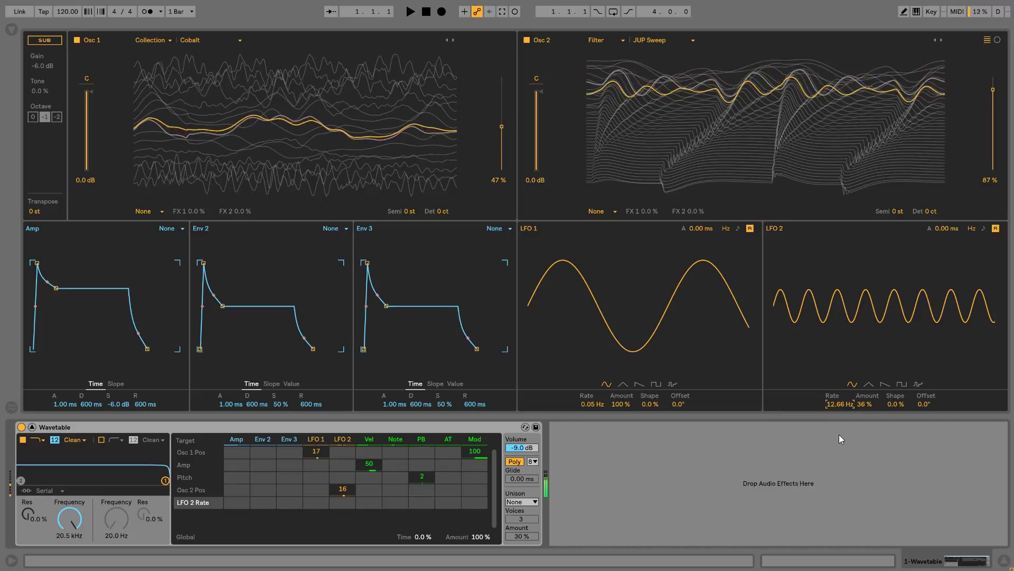
pyautogui.moveTo(842, 407); pyautogui.dragTo(867, 409)
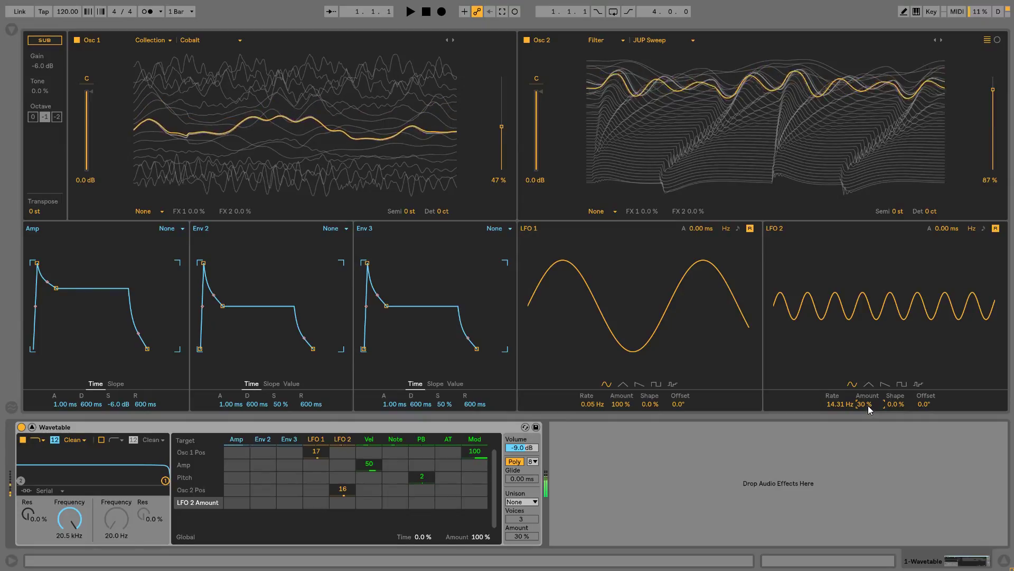
pyautogui.moveTo(323, 502); pyautogui.dragTo(342, 551)
pyautogui.doubleClick(317, 502)
pyautogui.doubleClick(342, 502)
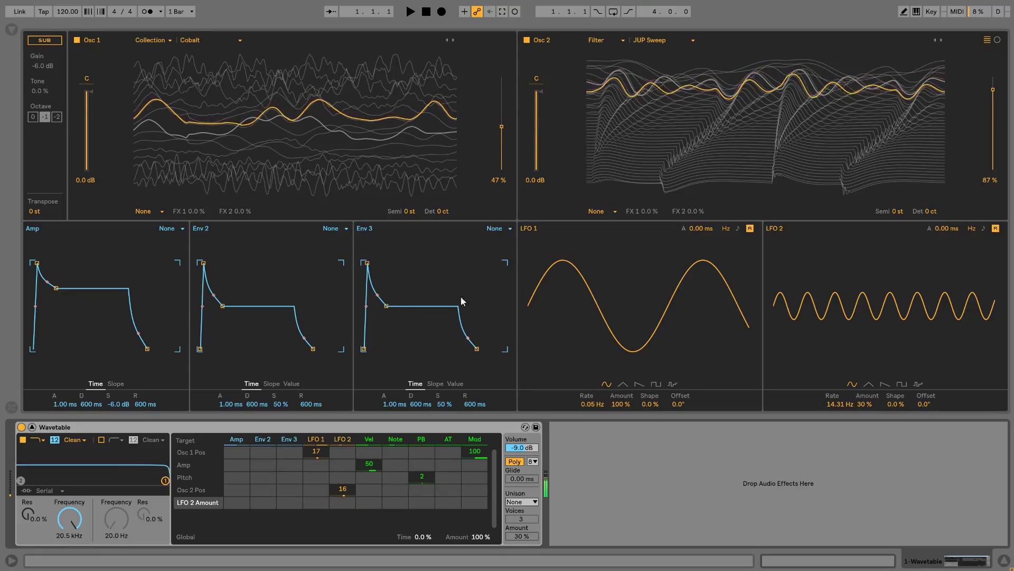
# - Modulate the Osc 2 pan with LFO 1 by 9.4, leaving it without LFO 2 modulation
pyautogui.click(538, 80)
pyautogui.moveTo(342, 502); pyautogui.dragTo(317, 498)
pyautogui.doubleClick(341, 501)
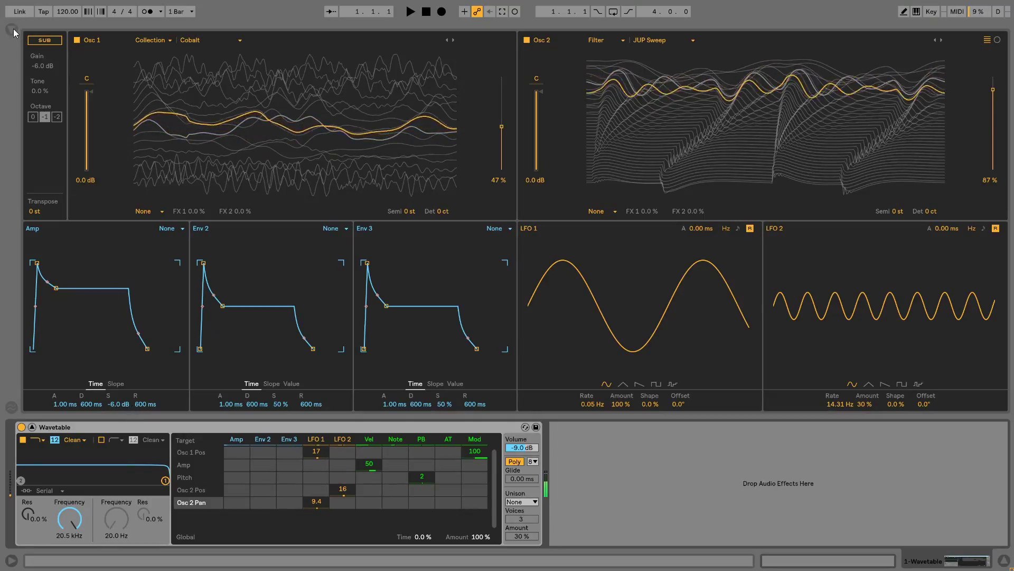
# - Compare the sound with the sub oscillator on and off, and leave it switched on
pyautogui.click(44, 41)
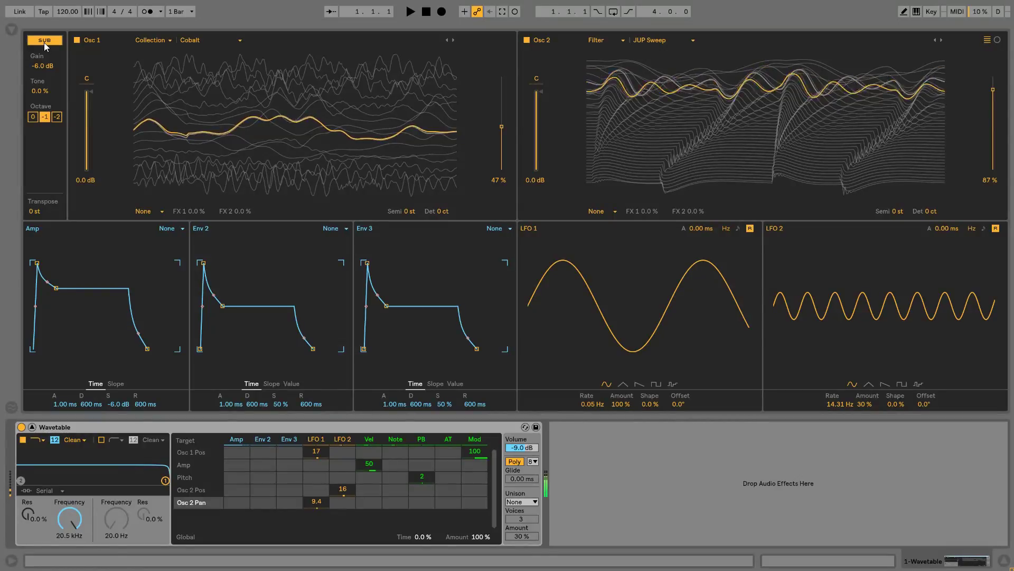
pyautogui.click(45, 43)
pyautogui.click(44, 42)
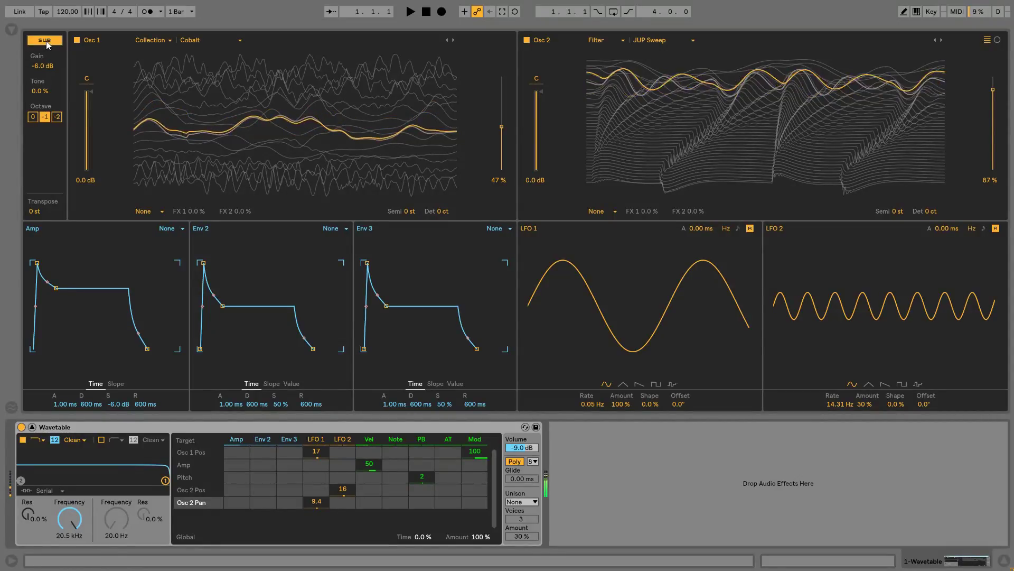
pyautogui.click(46, 40)
pyautogui.click(46, 40)
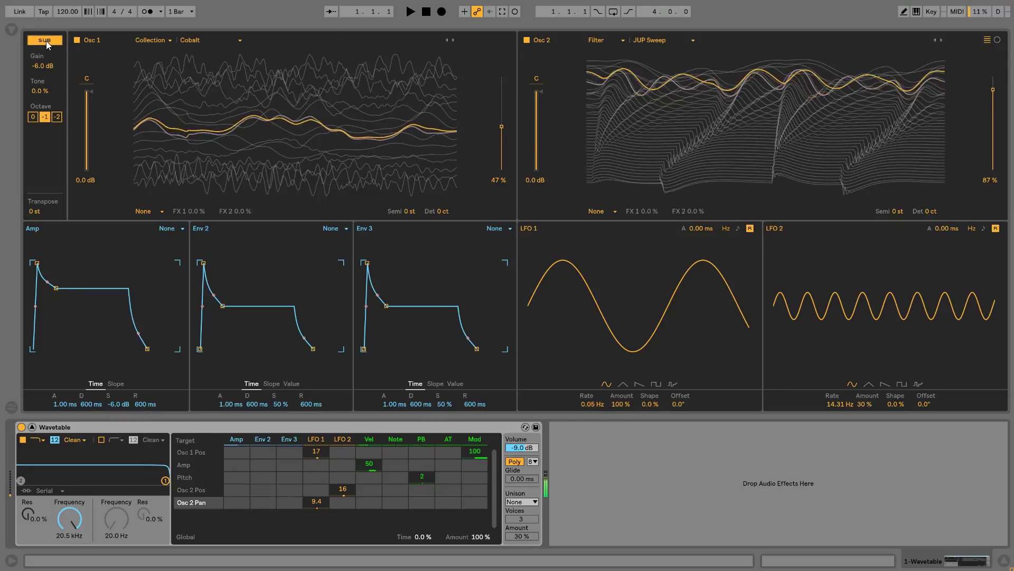
# - Add the Echo audio effect after Wavetable and turn off its filter
pyautogui.click(7, 30)
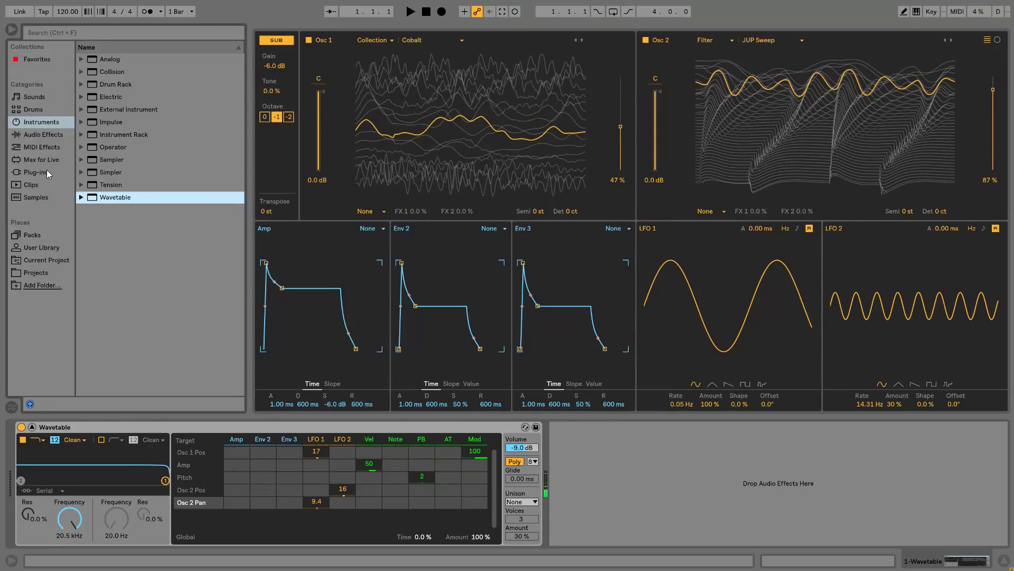
pyautogui.click(43, 136)
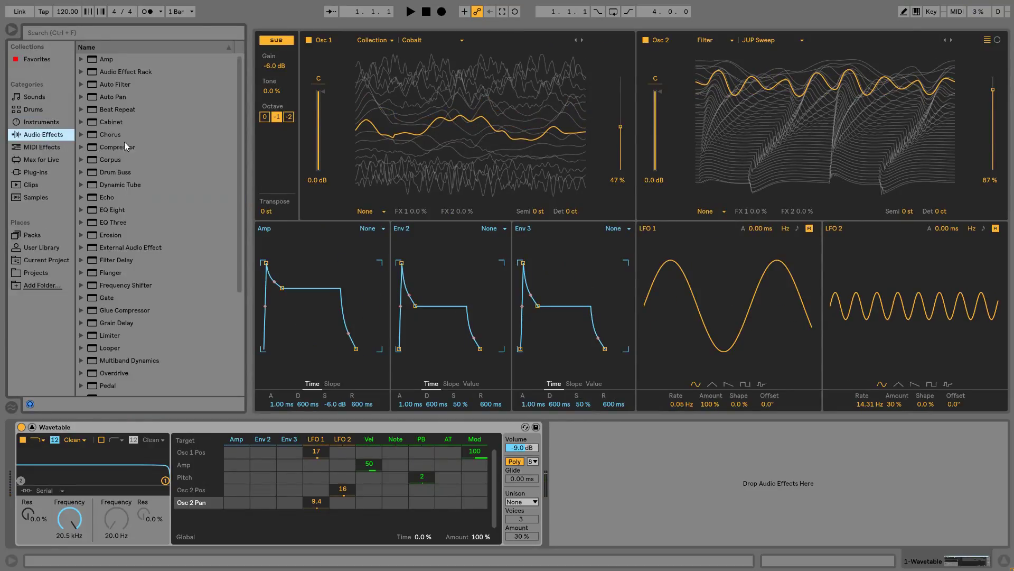
pyautogui.moveTo(111, 196); pyautogui.dragTo(608, 468)
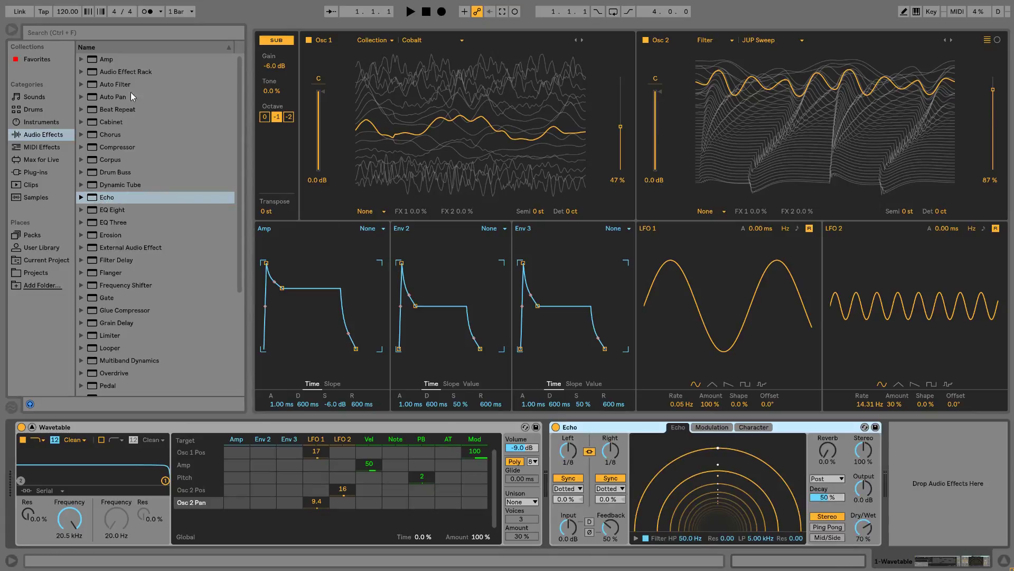
pyautogui.click(13, 30)
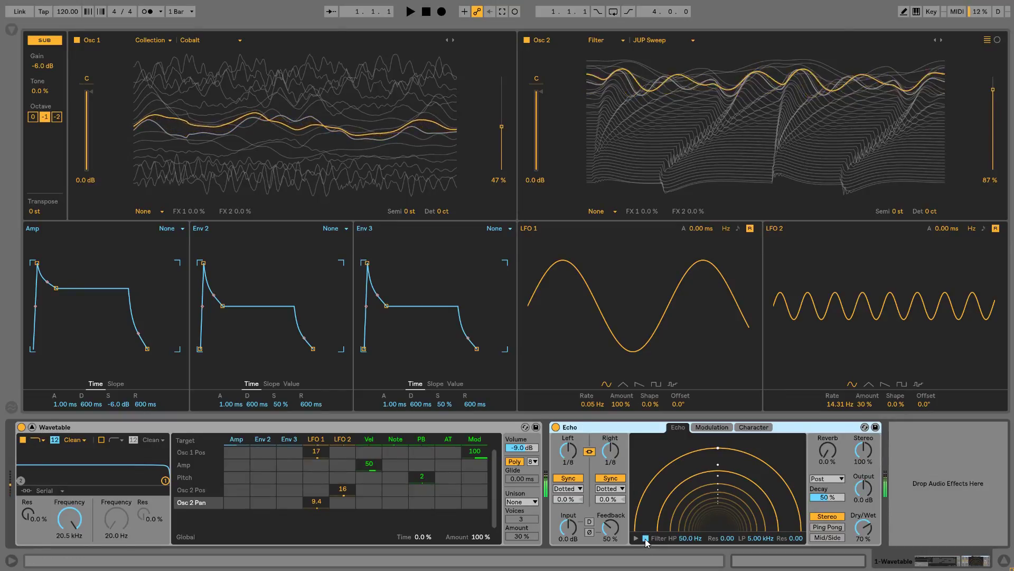
pyautogui.click(645, 539)
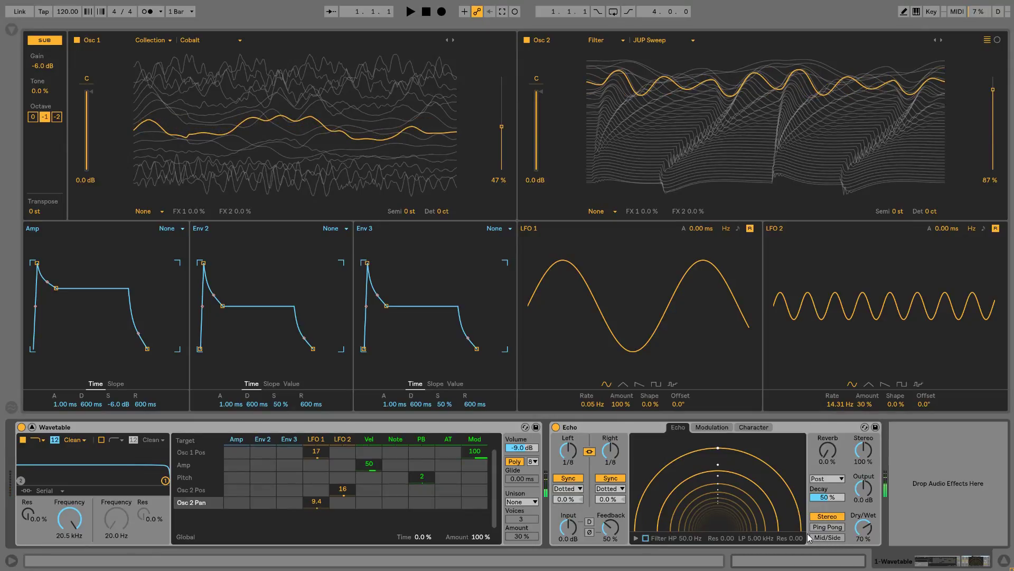
# - Switch Echo's linked delays from tempo sync to free time at 116 ms and set the feedback to 67%
pyautogui.click(568, 477)
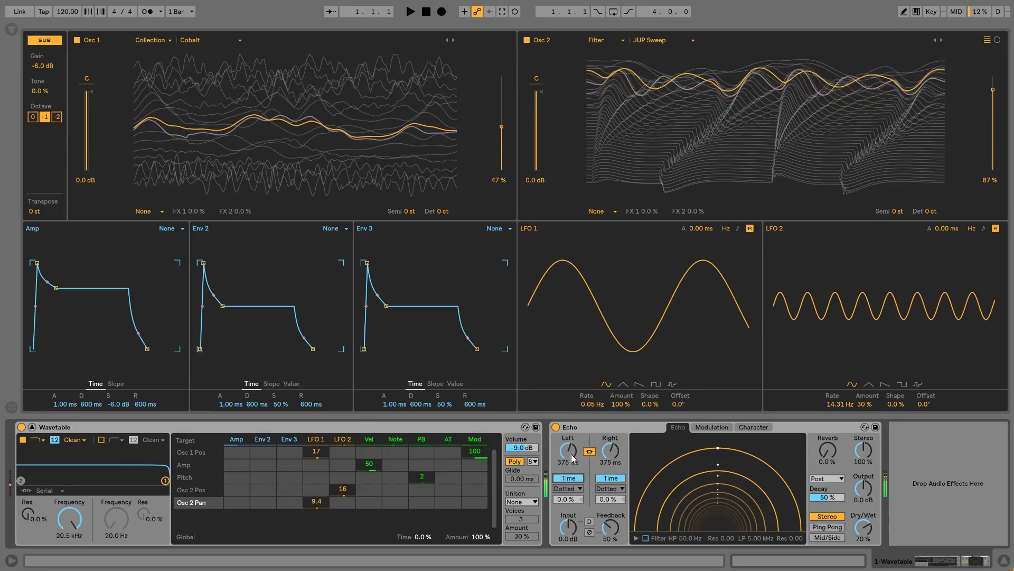
pyautogui.moveTo(569, 454); pyautogui.dragTo(572, 491)
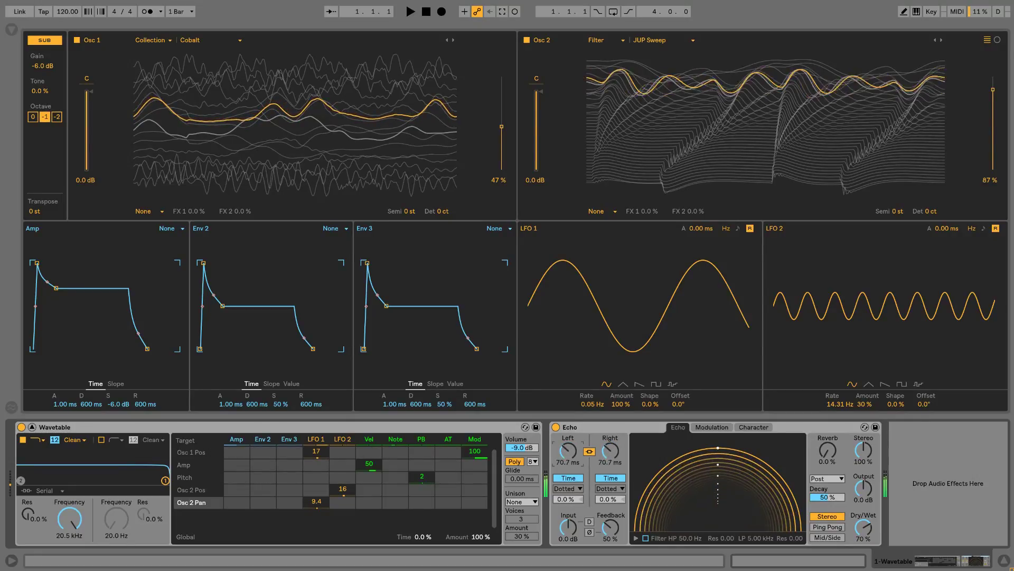
pyautogui.moveTo(615, 529); pyautogui.dragTo(615, 519)
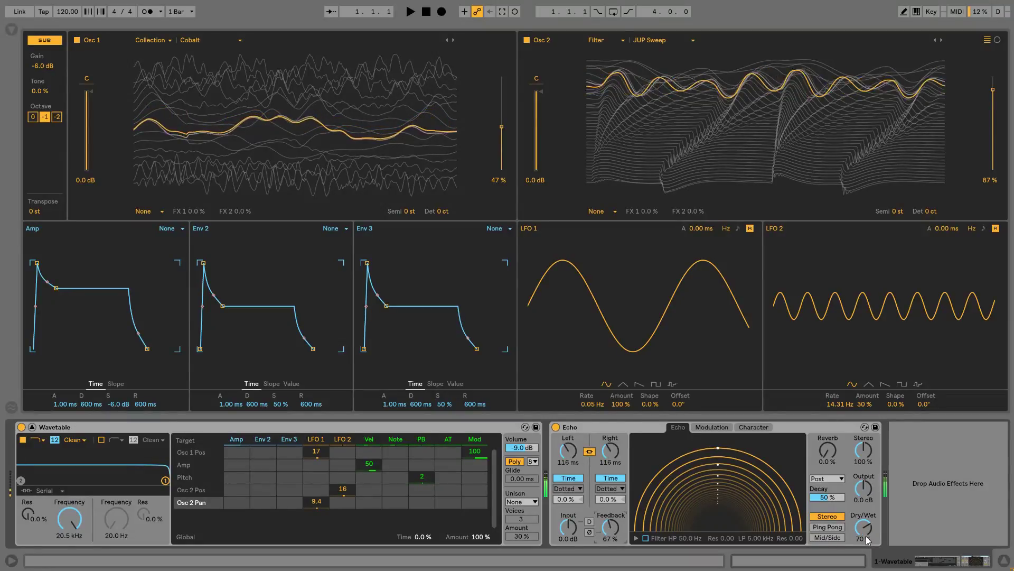
# - Switch Echo to Mid/Side mode with a side delay offset of 7.2% and a dry/wet mix of 50%
pyautogui.click(827, 537)
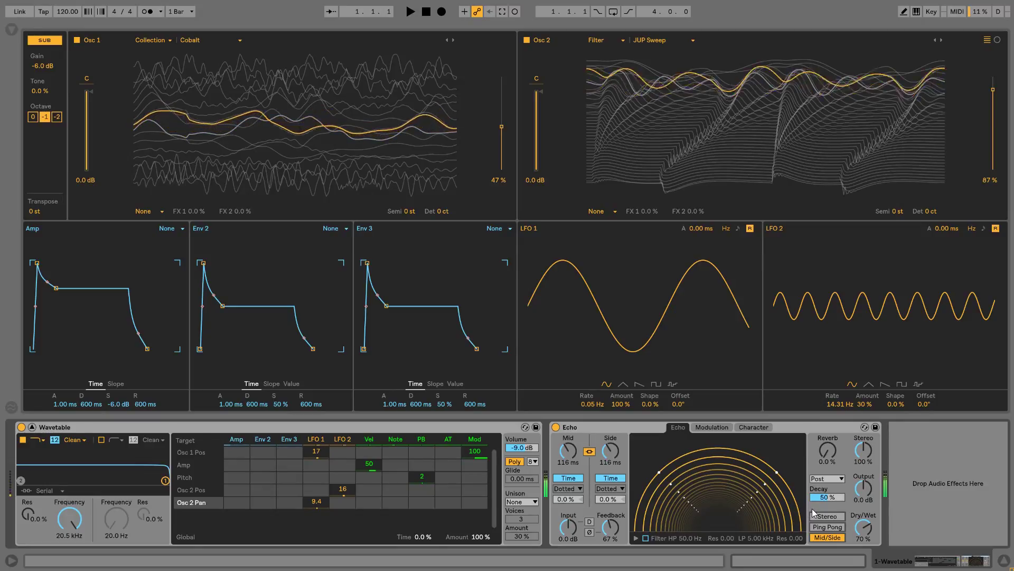
pyautogui.moveTo(612, 503); pyautogui.dragTo(613, 490)
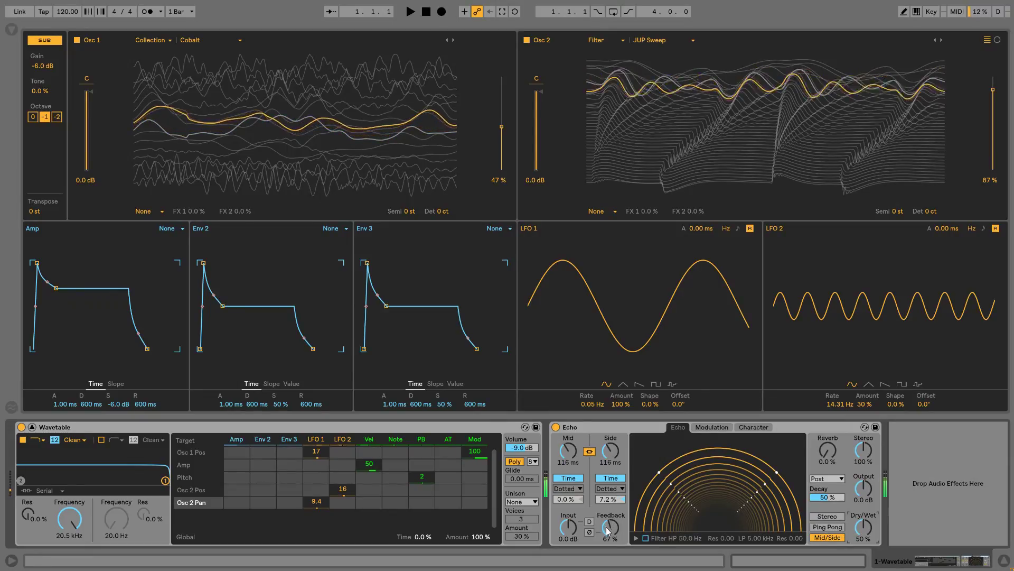
# - Set Echo's feedback to 80%, both linked delays to 169 ms and the reverb to 34%
pyautogui.moveTo(610, 527); pyautogui.dragTo(611, 513)
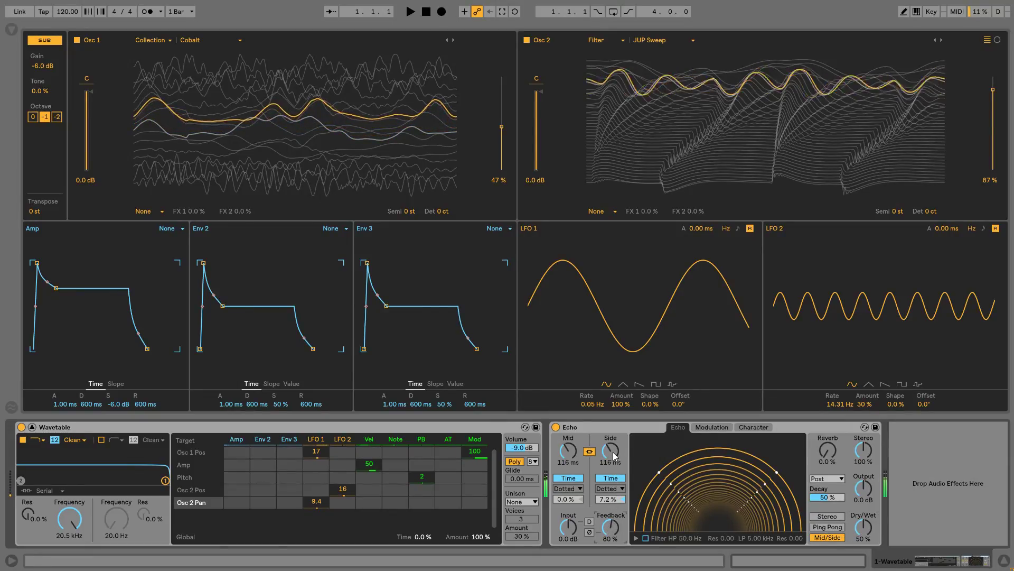
pyautogui.moveTo(613, 452); pyautogui.dragTo(612, 441)
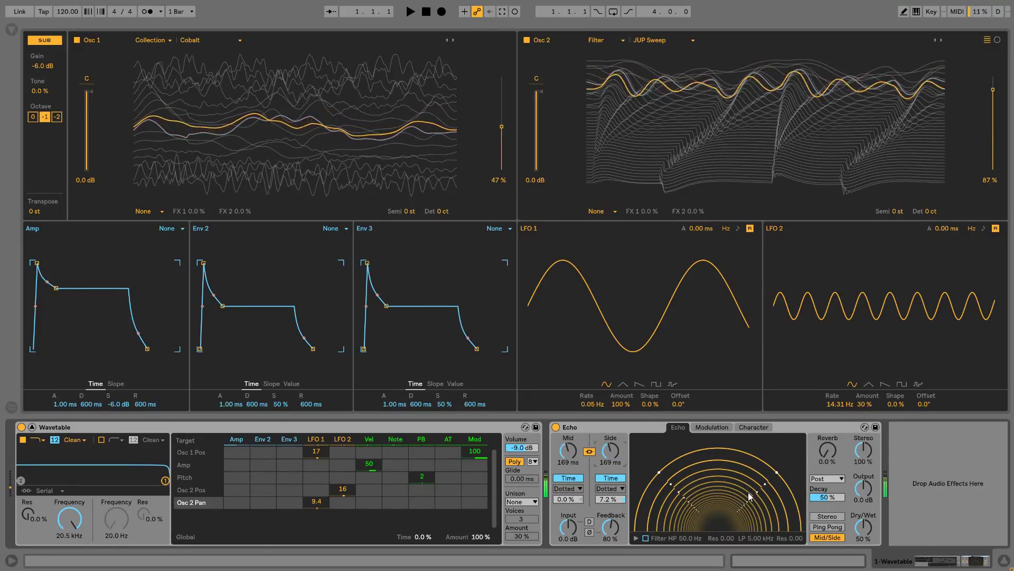
pyautogui.moveTo(828, 456); pyautogui.dragTo(828, 449)
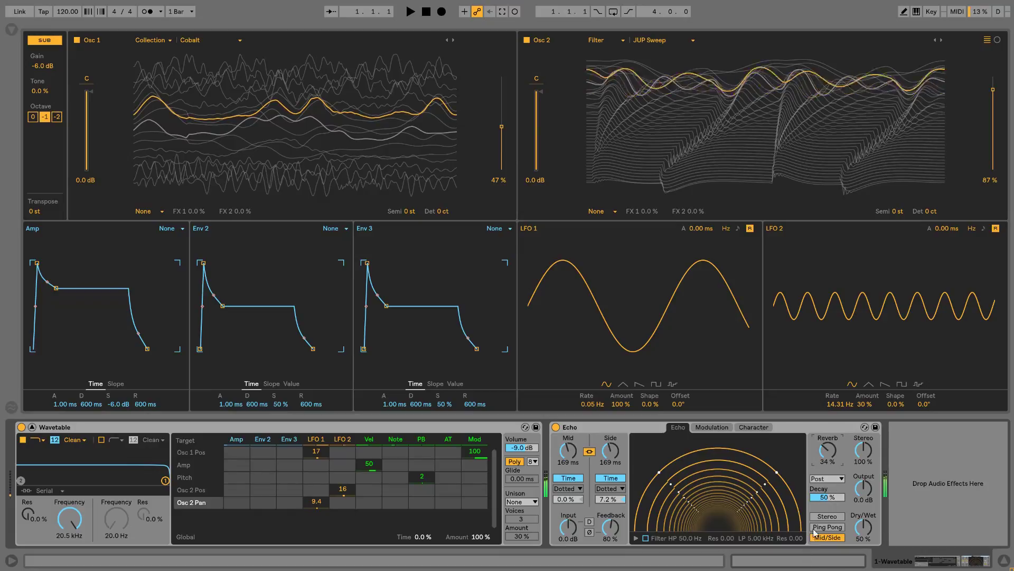
# - Audition Echo's modulation settings and settle on a 1/8 rate with 9.4% delay modulation
pyautogui.click(711, 427)
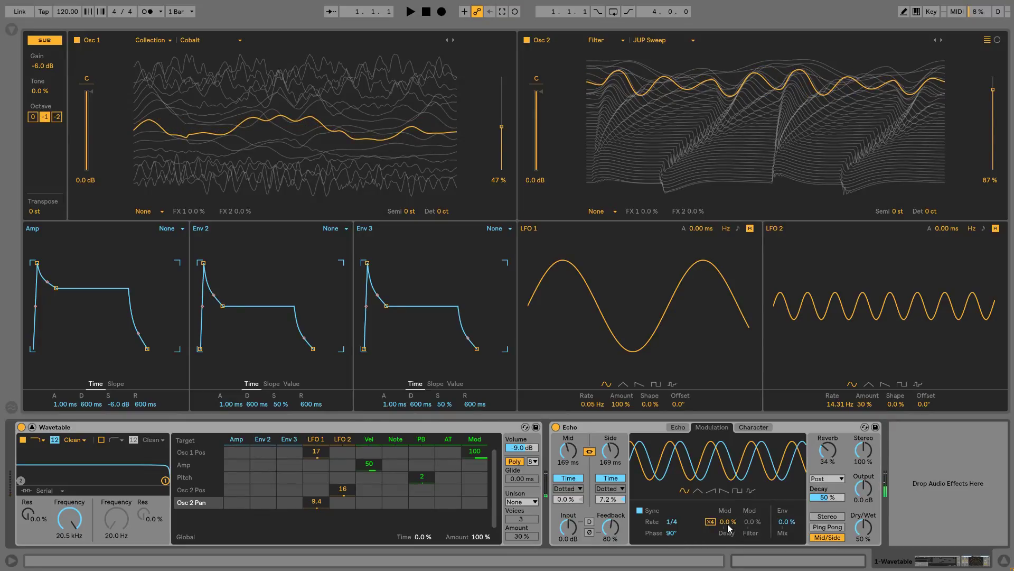
pyautogui.moveTo(728, 521); pyautogui.dragTo(728, 512)
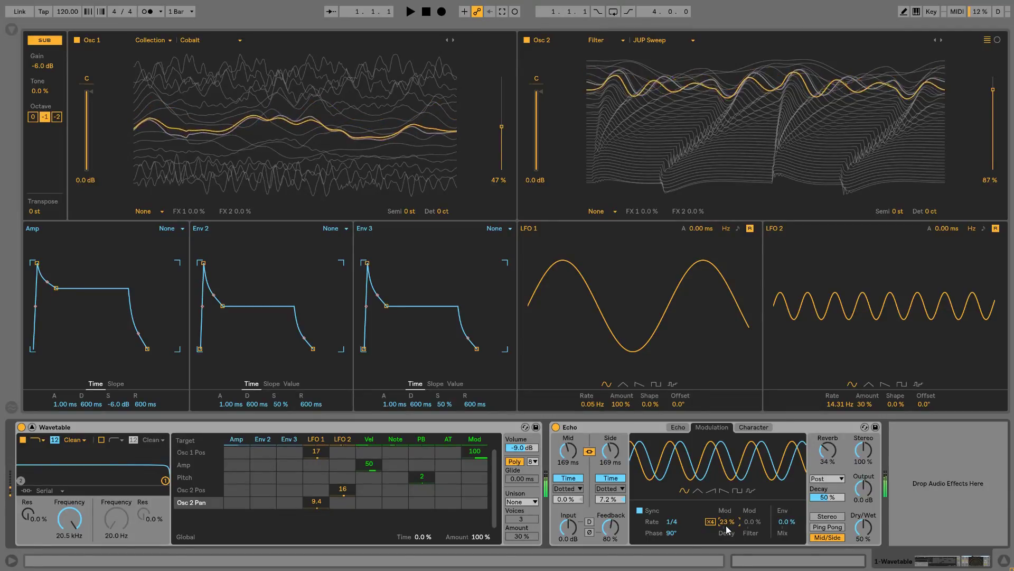
pyautogui.moveTo(671, 521); pyautogui.dragTo(673, 486)
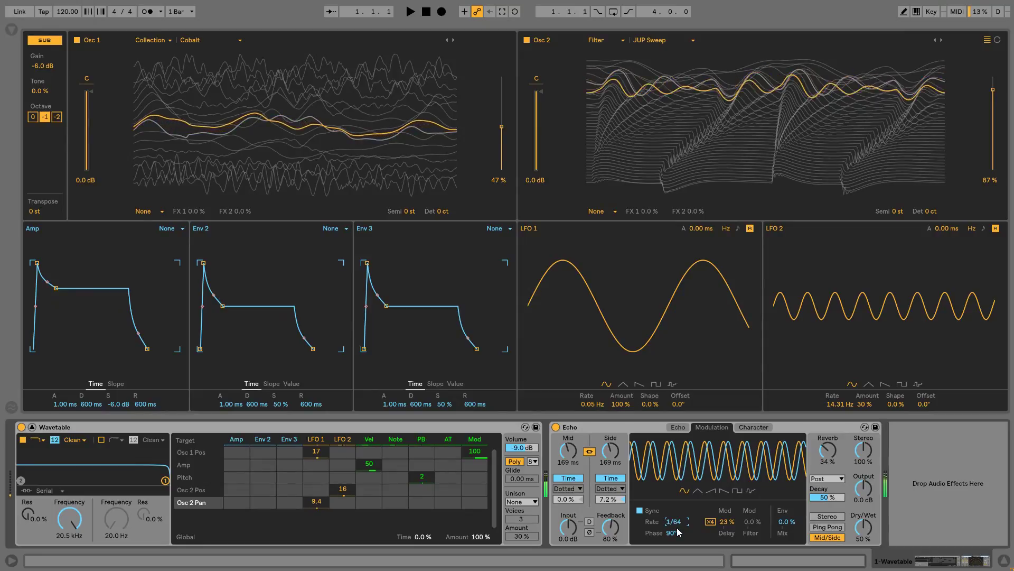
pyautogui.moveTo(678, 526)
pyautogui.mouseDown()
pyautogui.moveTo(678, 497)
pyautogui.moveTo(671, 541)
pyautogui.moveTo(679, 534)
pyautogui.mouseUp()
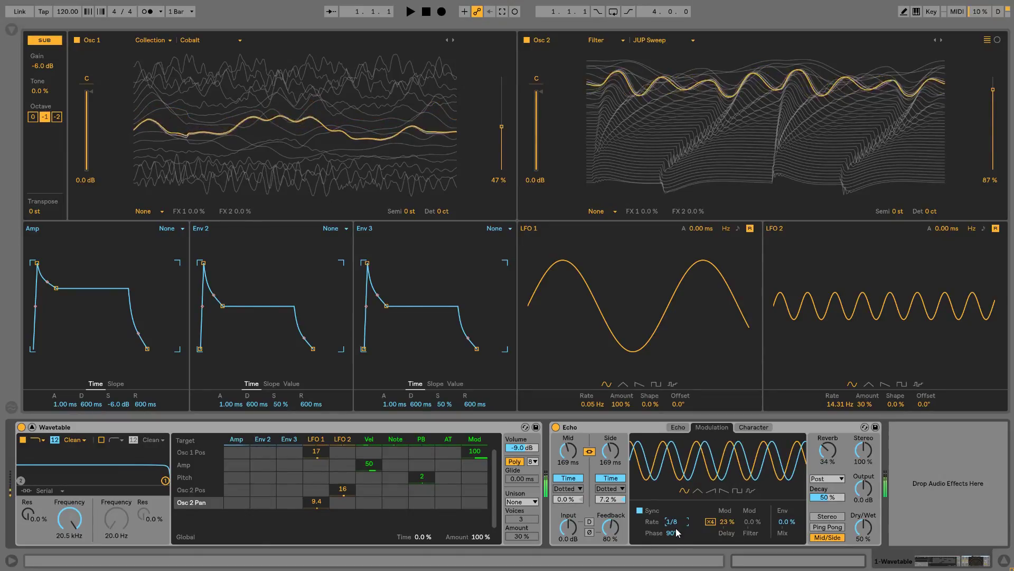
pyautogui.moveTo(727, 522); pyautogui.dragTo(727, 500)
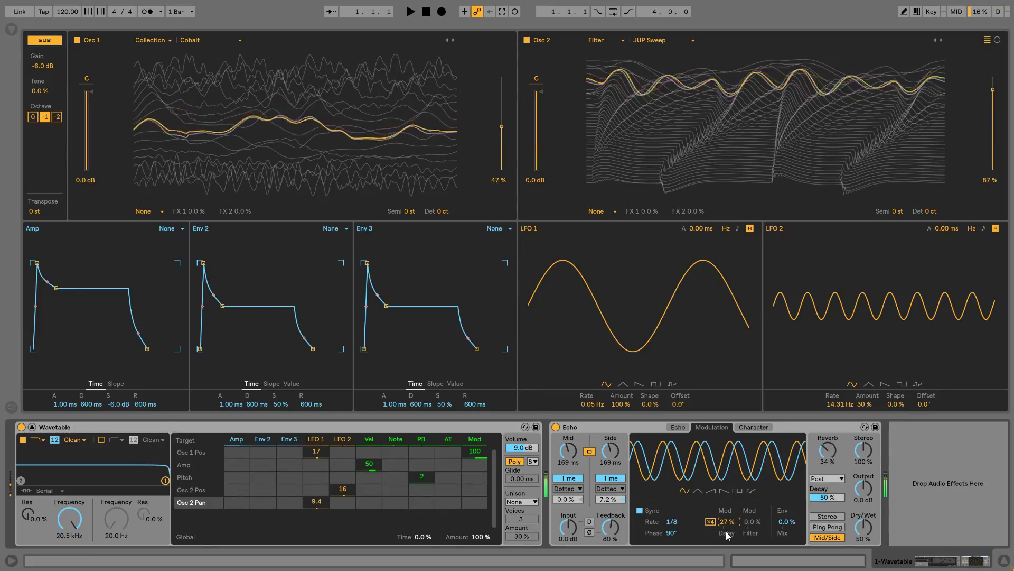
pyautogui.scroll(-5, 733, 525)
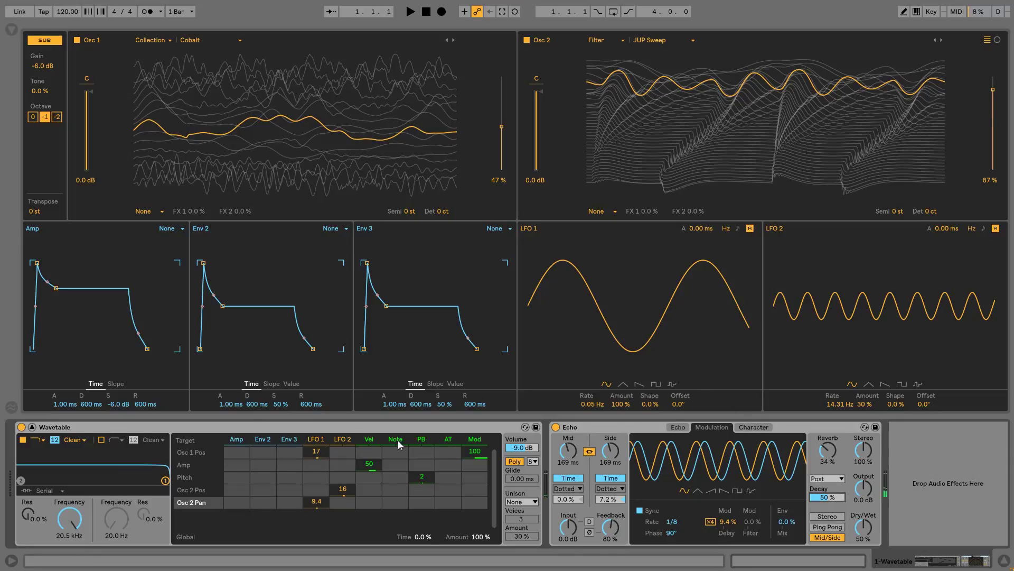
# - Shape Wavetable's Amp envelope with a 1.17 s attack, -2.2 dB sustain and 3.05 s release, and adjust its decay
pyautogui.click(95, 443)
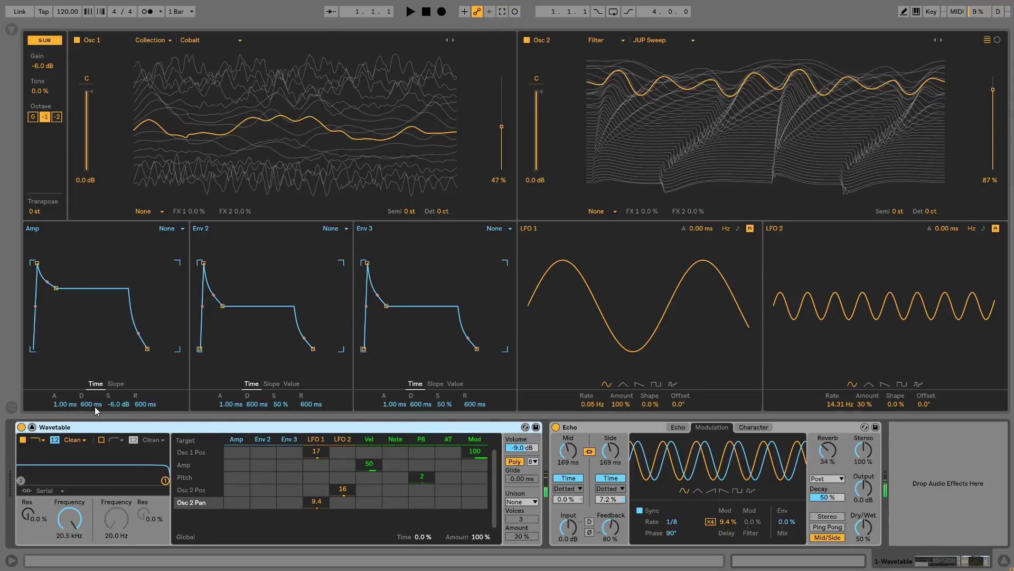
pyautogui.moveTo(64, 404); pyautogui.dragTo(64, 367)
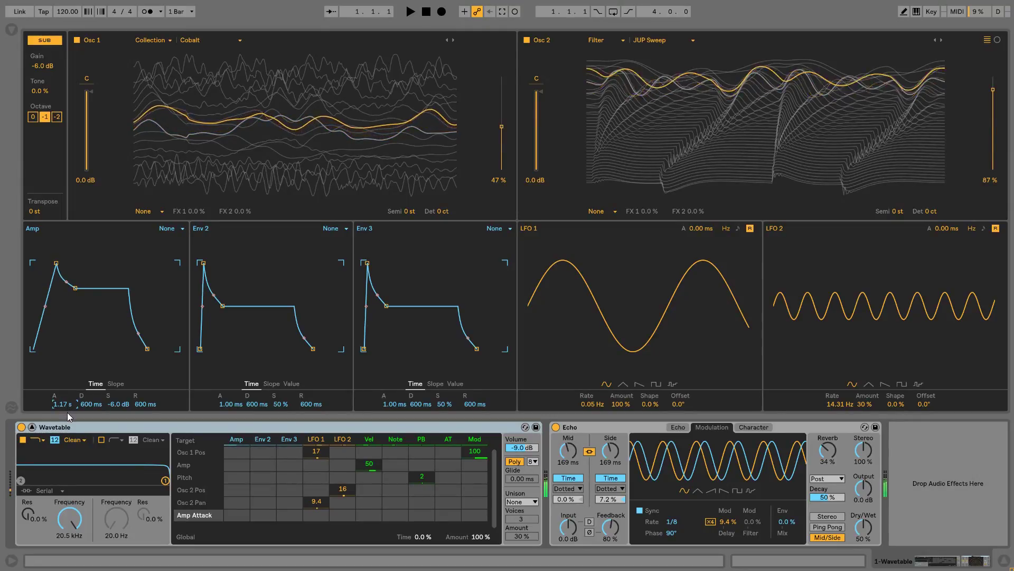
pyautogui.moveTo(111, 406); pyautogui.dragTo(111, 393)
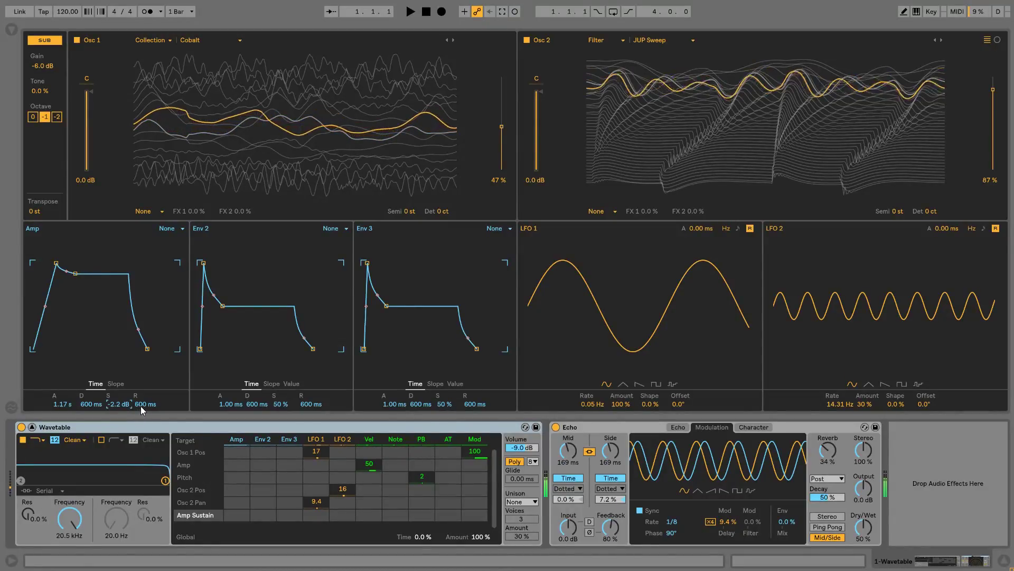
pyautogui.moveTo(141, 405)
pyautogui.mouseDown()
pyautogui.moveTo(142, 381)
pyautogui.moveTo(144, 411)
pyautogui.mouseUp()
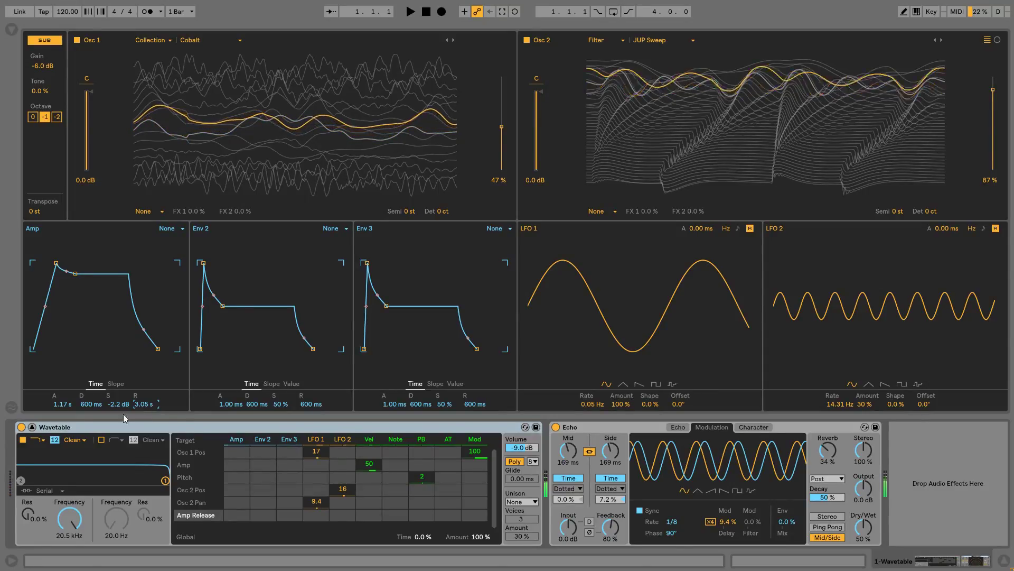
pyautogui.moveTo(88, 404); pyautogui.dragTo(89, 370)
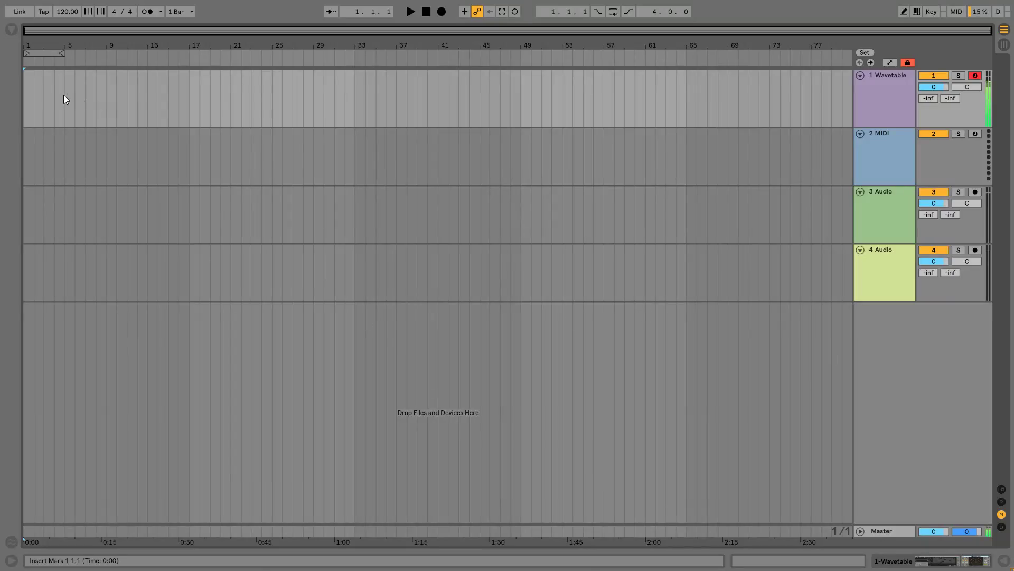
# - Insert an empty four-bar MIDI clip at the start of the Wavetable track in the arrangement
pyautogui.moveTo(63, 94); pyautogui.dragTo(28, 93)
pyautogui.rightClick(40, 83)
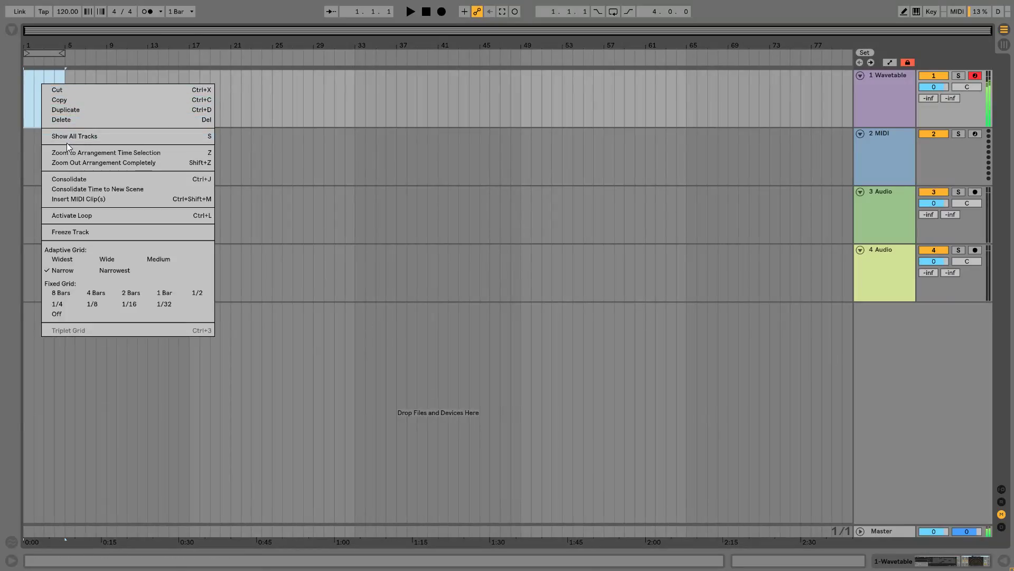
pyautogui.click(81, 204)
pyautogui.rightClick(54, 104)
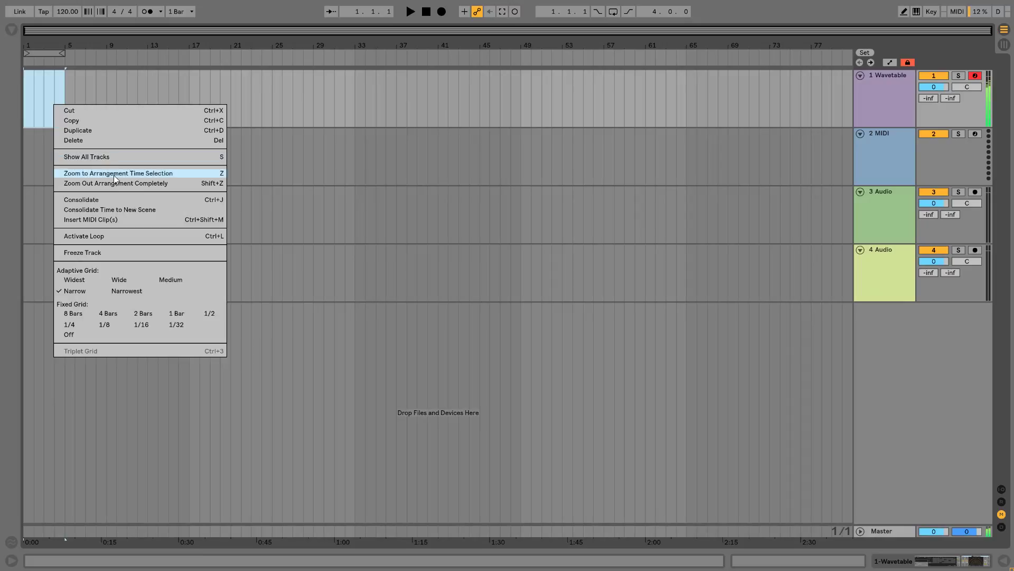
pyautogui.click(122, 218)
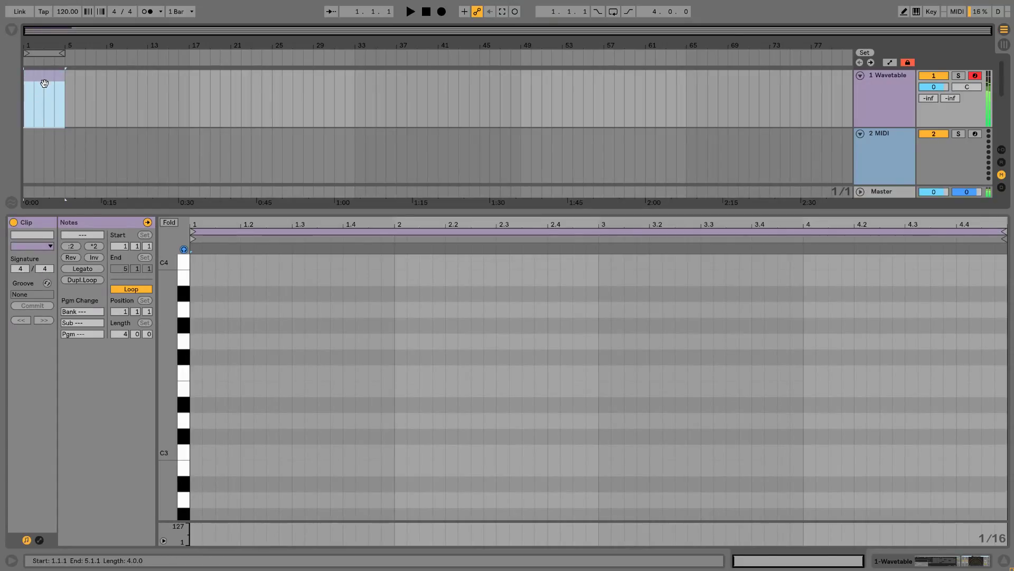
# - Capture the MIDI notes just played into the Wavetable track's clip and play them back from the start
pyautogui.moveTo(170, 417); pyautogui.dragTo(147, 384)
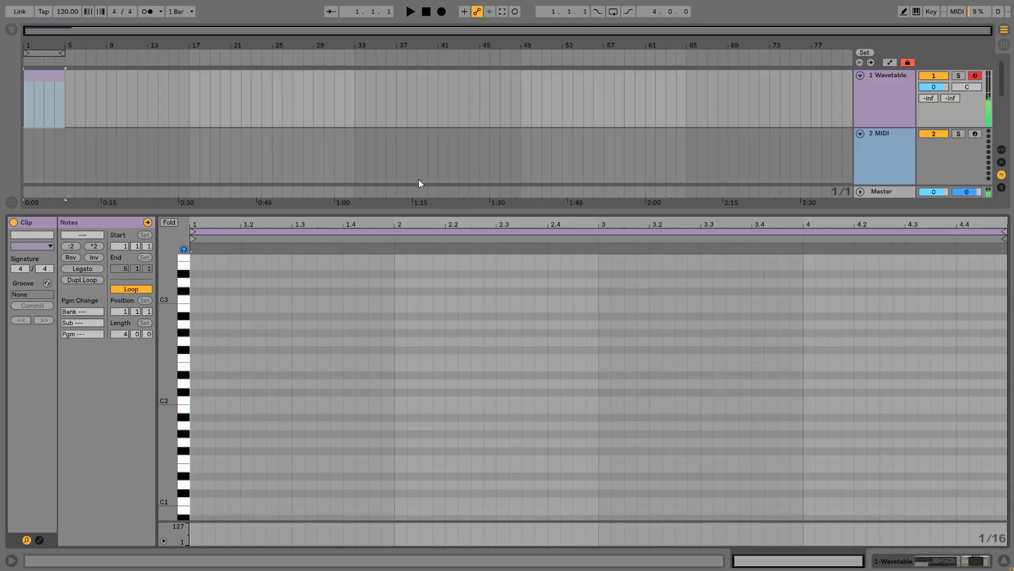
pyautogui.click(502, 11)
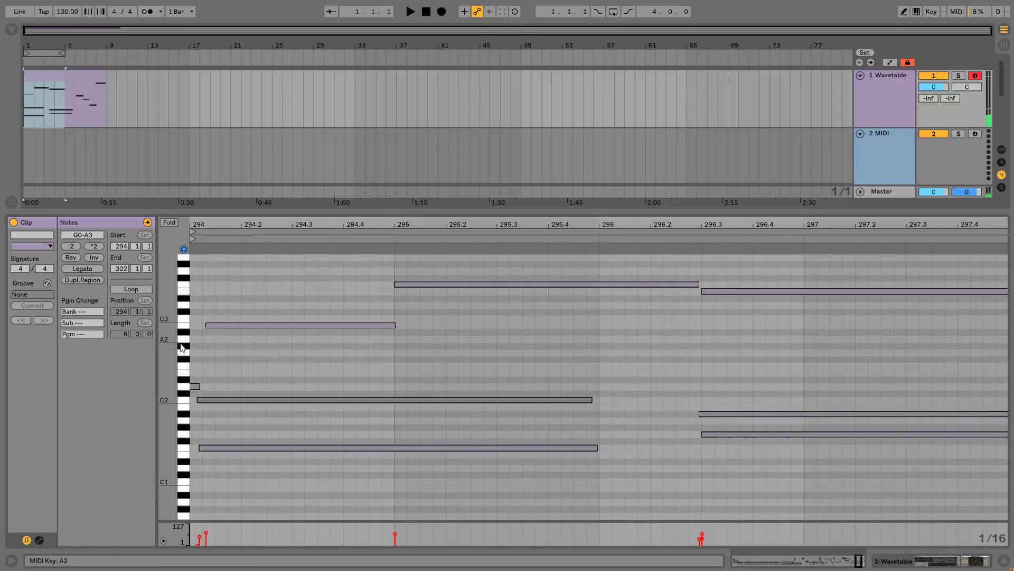
pyautogui.moveTo(170, 346); pyautogui.dragTo(132, 391)
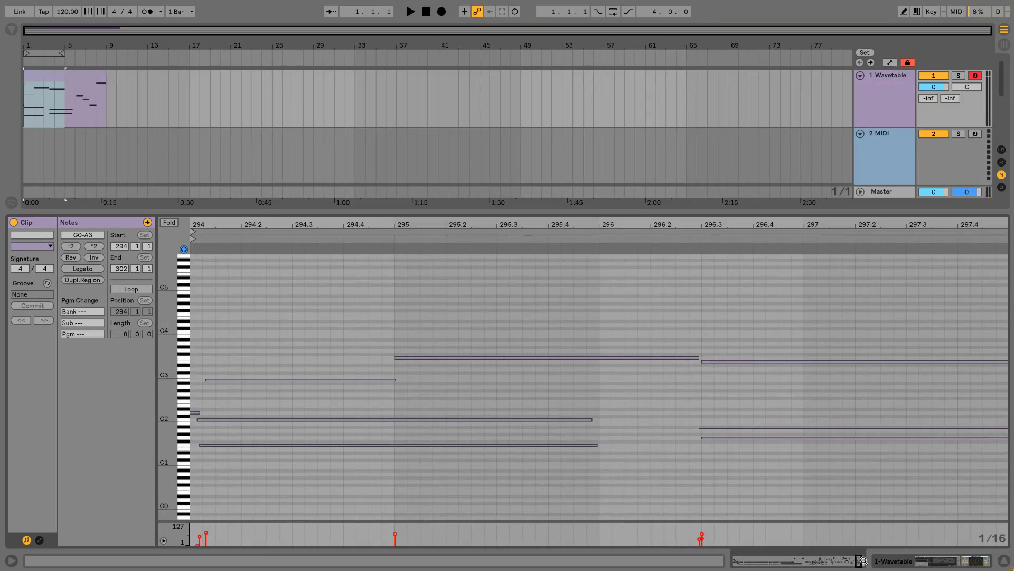
pyautogui.moveTo(864, 560)
pyautogui.mouseDown()
pyautogui.moveTo(865, 544)
pyautogui.moveTo(855, 560)
pyautogui.moveTo(787, 558)
pyautogui.moveTo(865, 553)
pyautogui.mouseUp()
pyautogui.press('space')
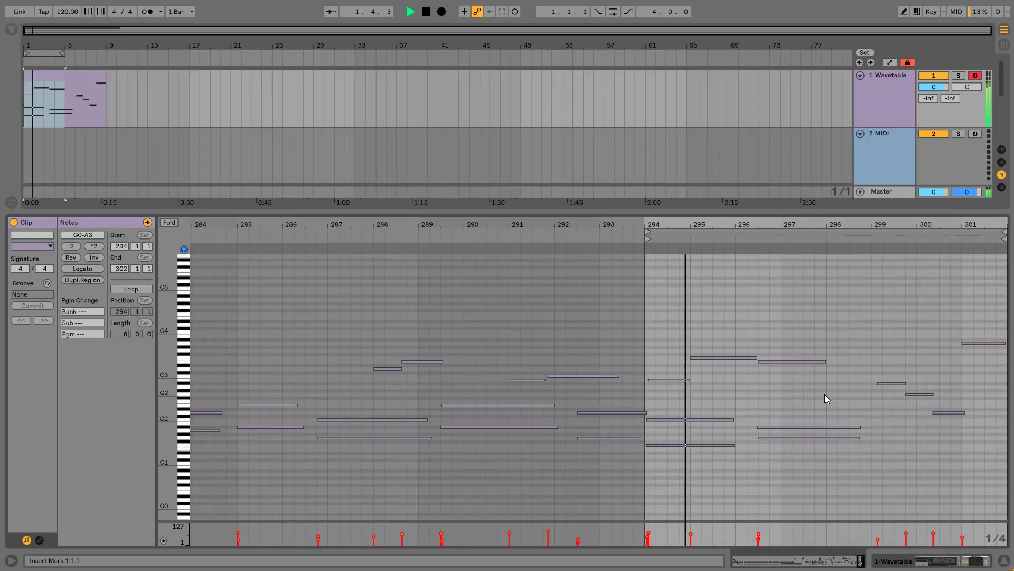
pyautogui.moveTo(168, 392); pyautogui.dragTo(200, 392)
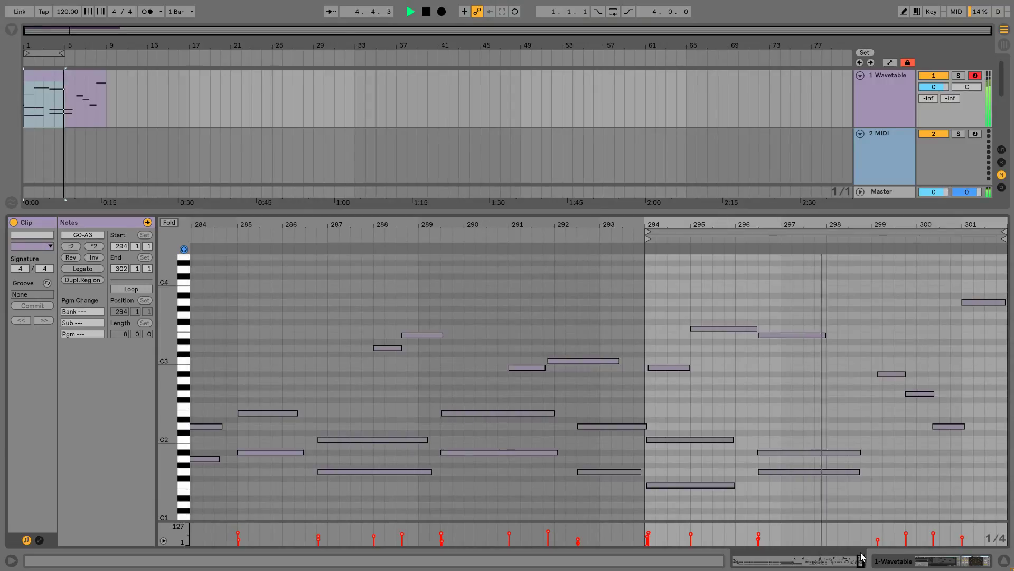
# - Loop the captured clip over five bars from bar 294, restart playback from the beginning and lengthen the clip to two loop passes
pyautogui.moveTo(1004, 231); pyautogui.dragTo(872, 253)
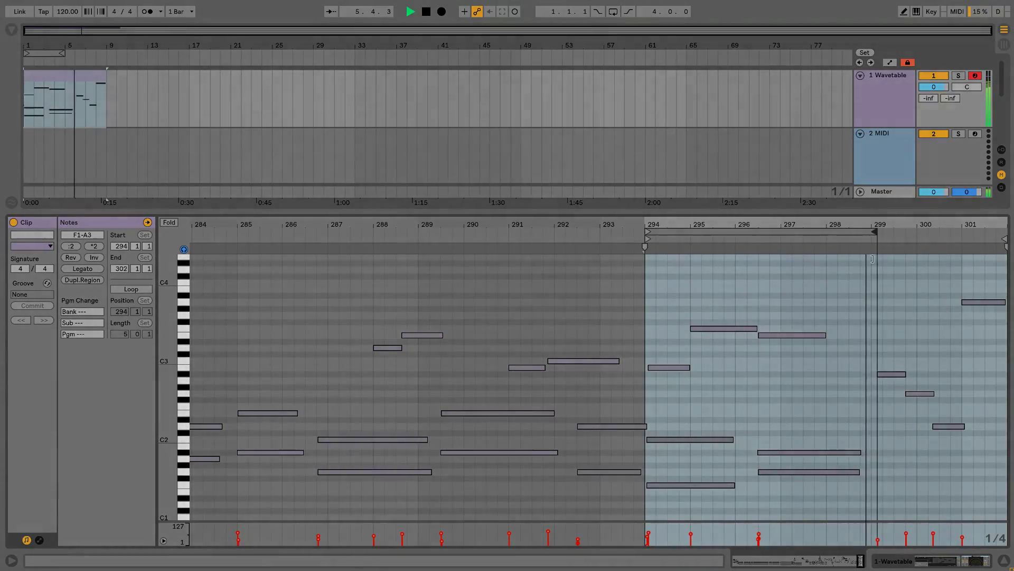
pyautogui.click(129, 290)
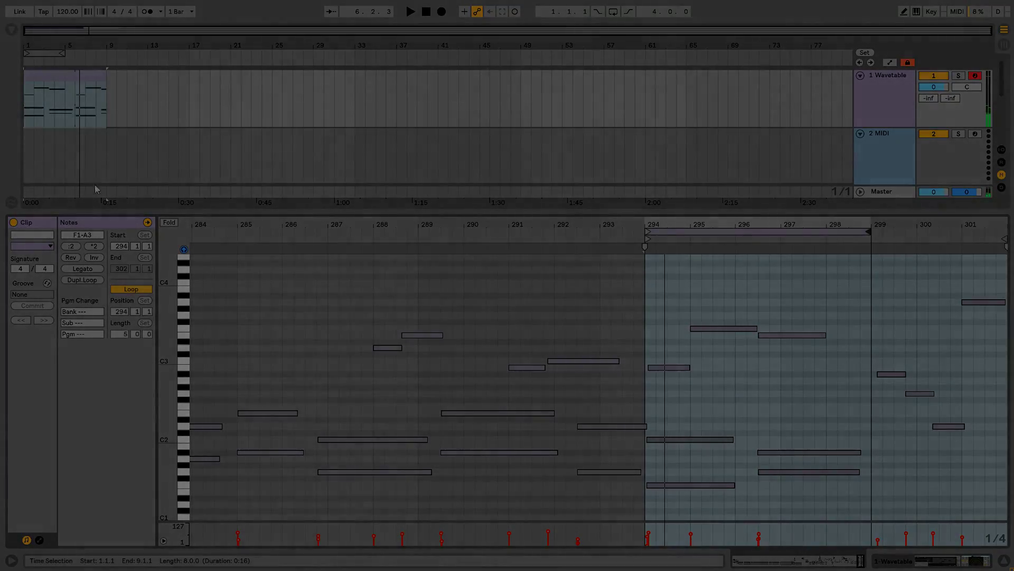
pyautogui.click(25, 105)
pyautogui.press('space')
pyautogui.moveTo(106, 81); pyautogui.dragTo(128, 81)
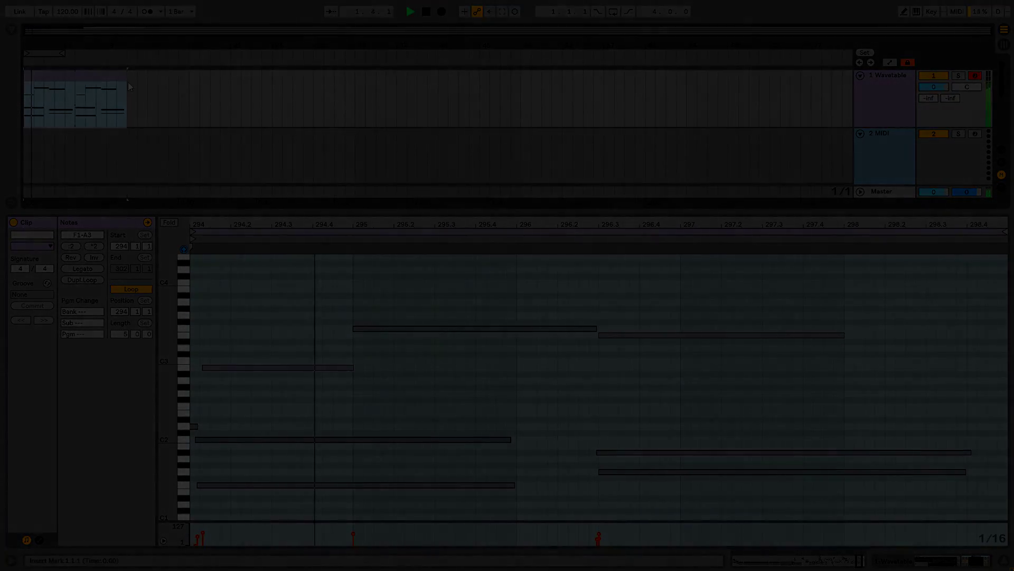